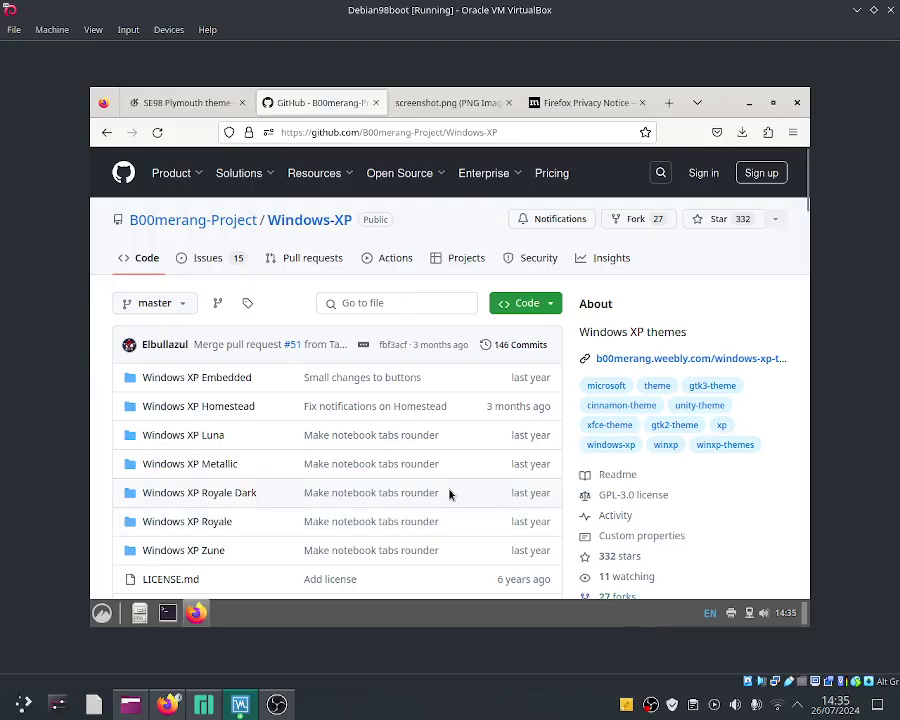
# Examine the README of the Windows-XP theme repository, including the theme variant previews, supported platforms and manual installation instructions.
pyautogui.scroll(-10, 449, 493)
pyautogui.scroll(3, 430, 444)
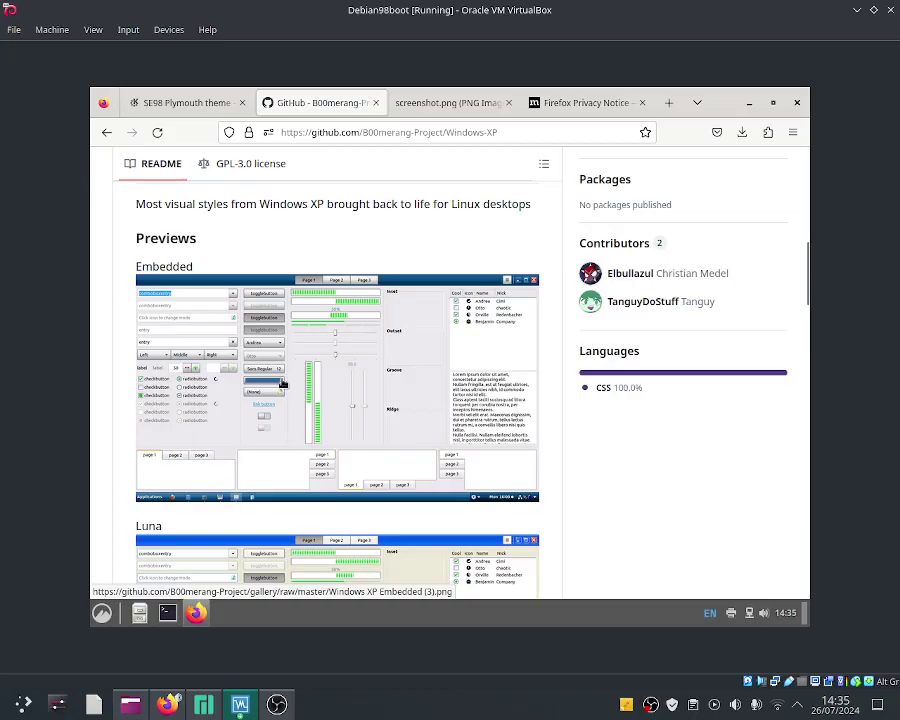
pyautogui.scroll(-3, 165, 341)
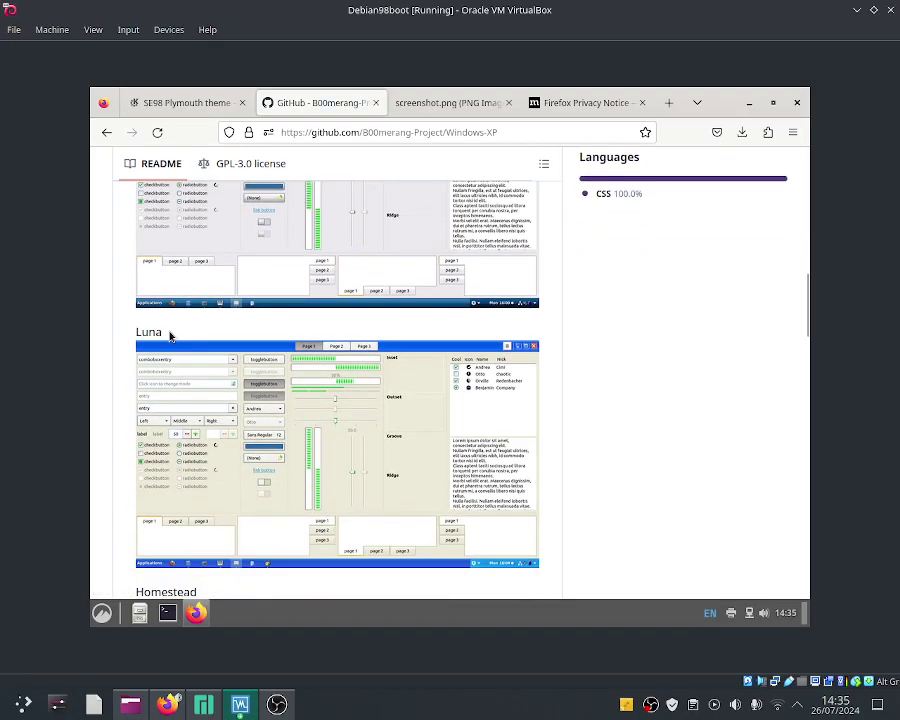
pyautogui.scroll(-4, 170, 336)
pyautogui.scroll(4, 170, 336)
pyautogui.scroll(-2, 170, 337)
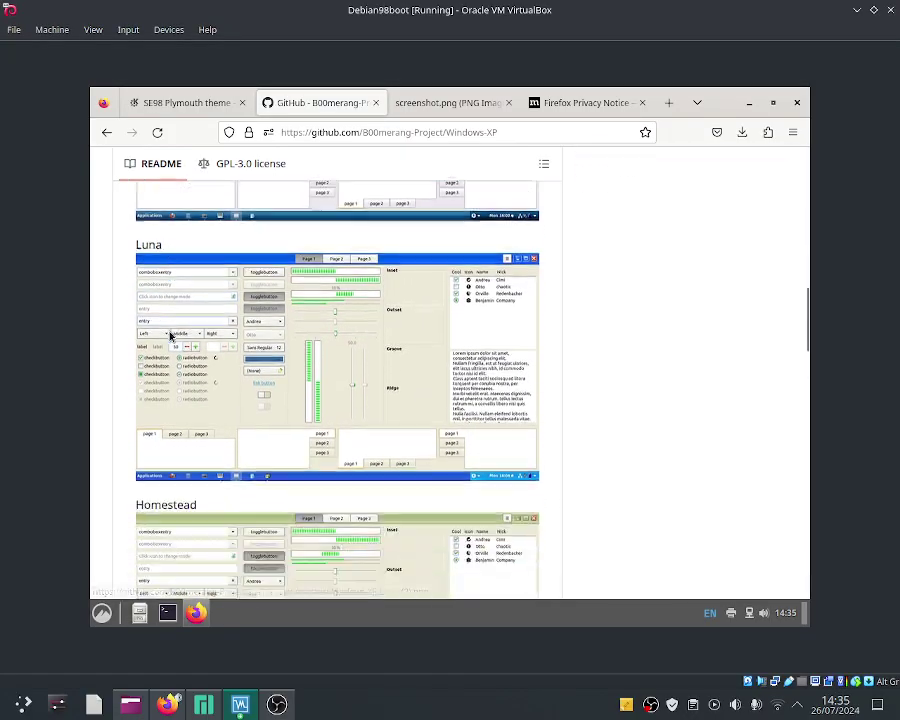
pyautogui.scroll(-6, 170, 336)
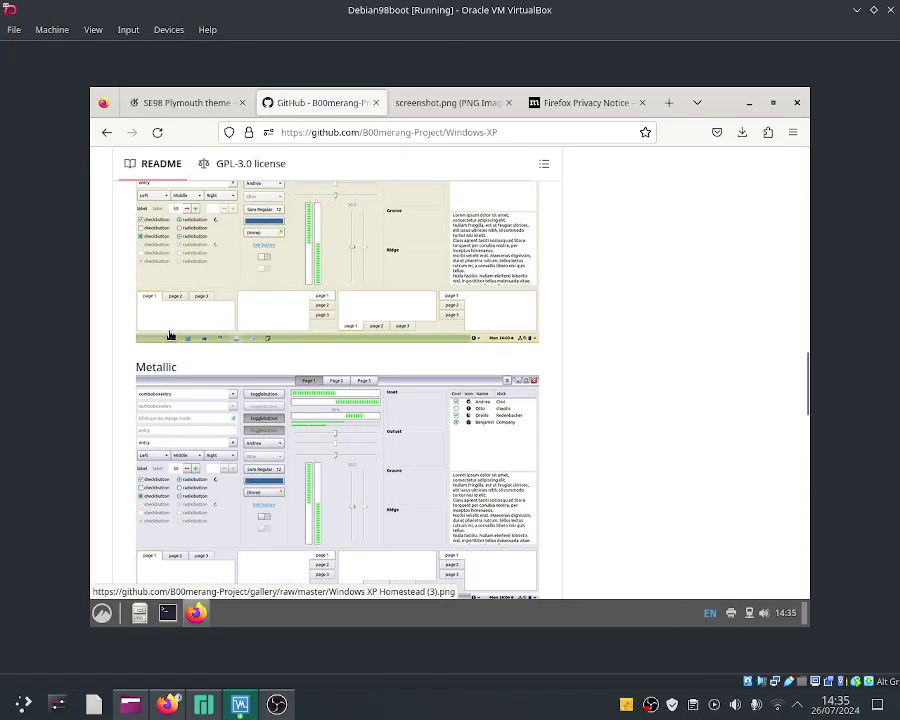
pyautogui.scroll(-5, 152, 358)
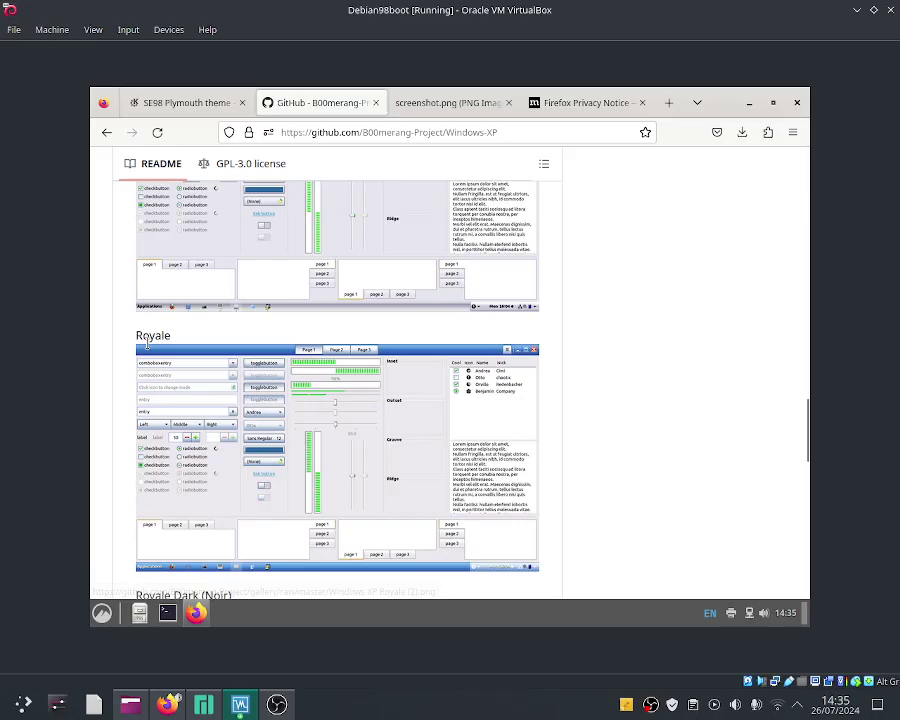
pyautogui.scroll(-7, 147, 342)
pyautogui.scroll(-6, 153, 287)
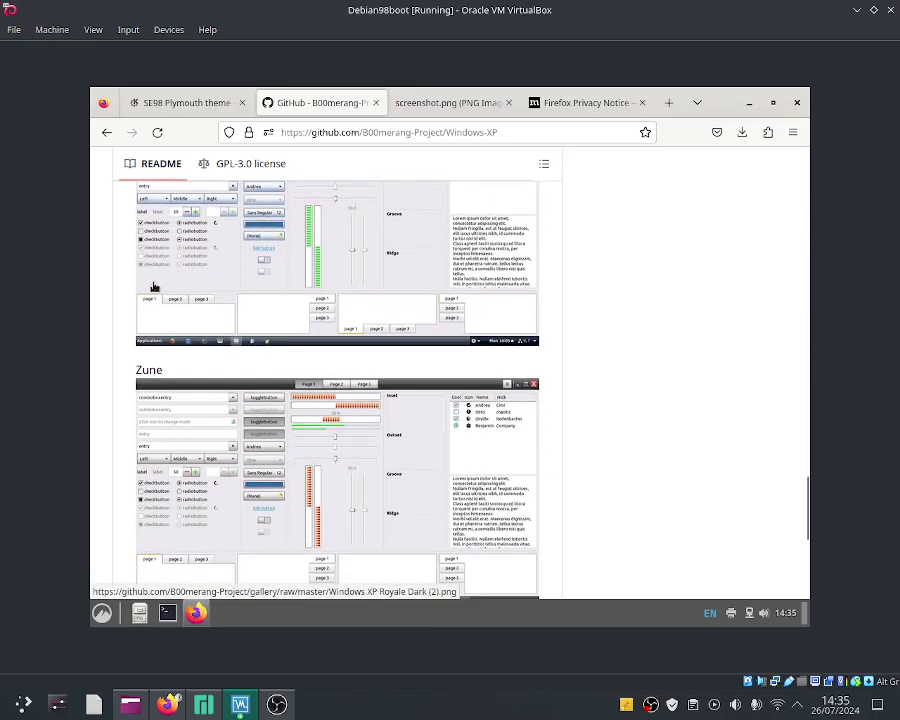
pyautogui.scroll(-1, 169, 359)
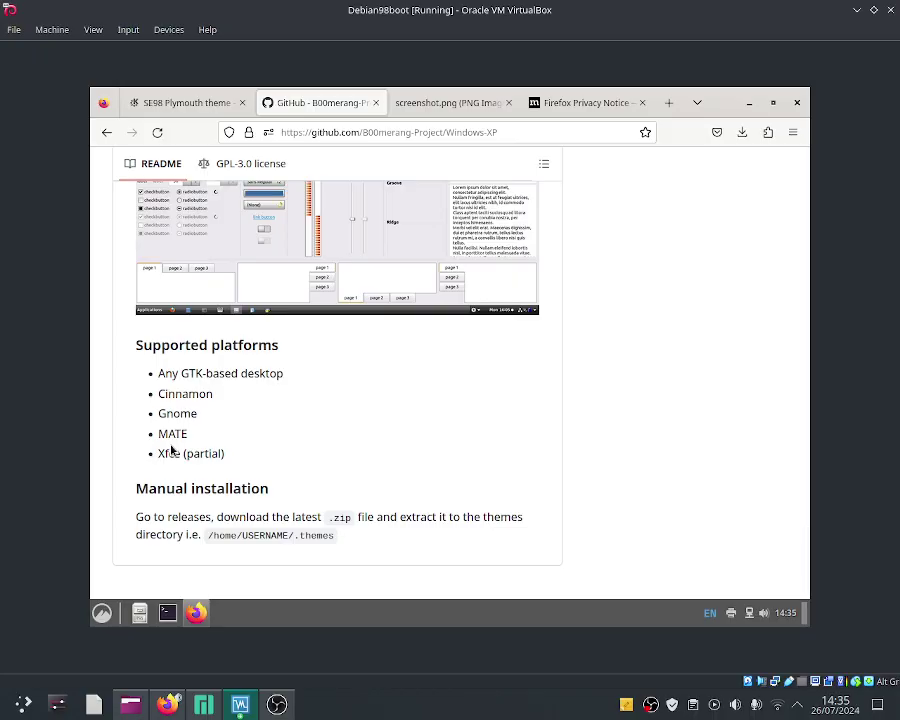
# Download the B00merang-Project Windows-XP repository as a ZIP file.
pyautogui.moveTo(797, 568); pyautogui.dragTo(793, 181)
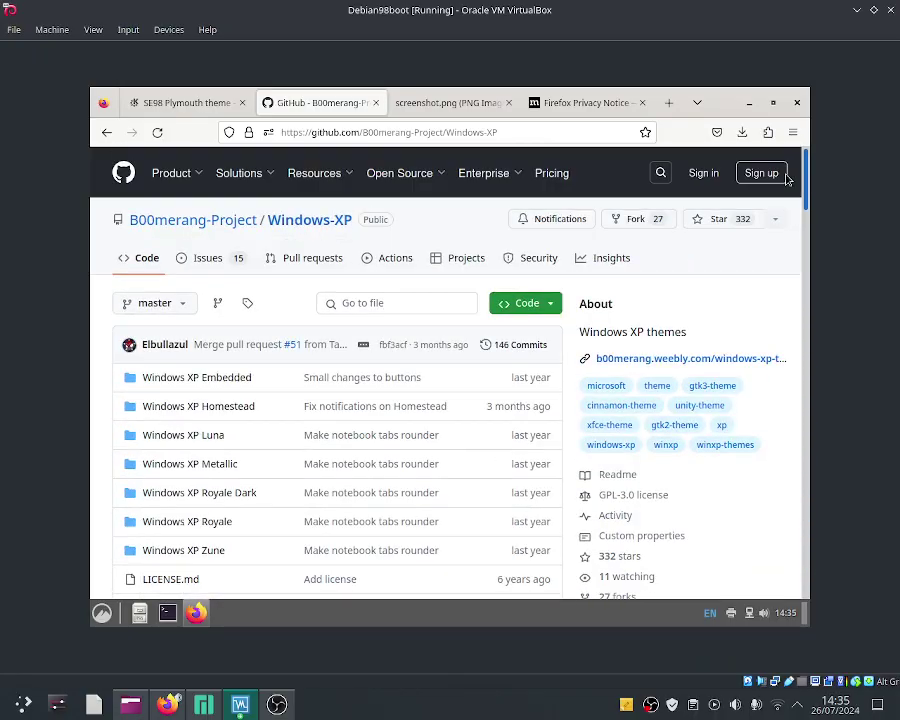
pyautogui.click(520, 304)
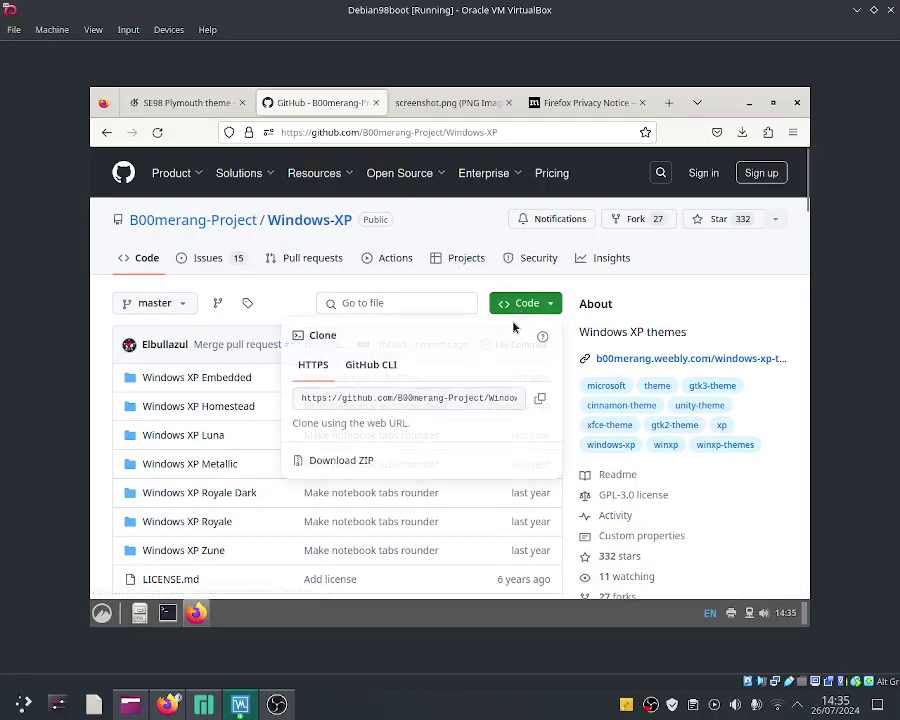
pyautogui.click(464, 464)
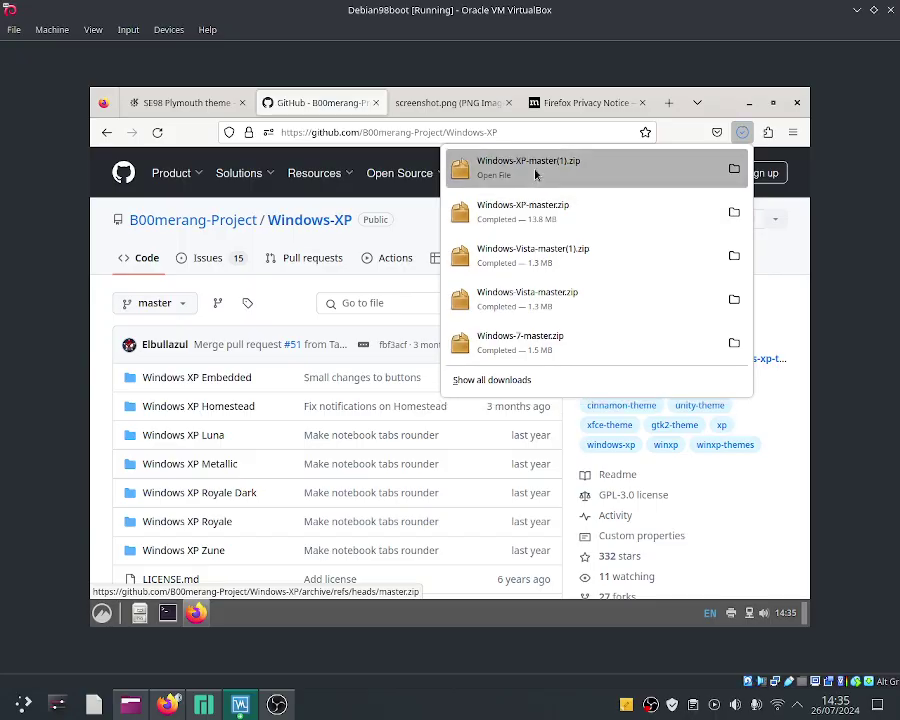
# Extract all files of the downloaded Windows-XP-master(1).zip into Documents and show the extracted files.
pyautogui.click(527, 163)
pyautogui.click(156, 139)
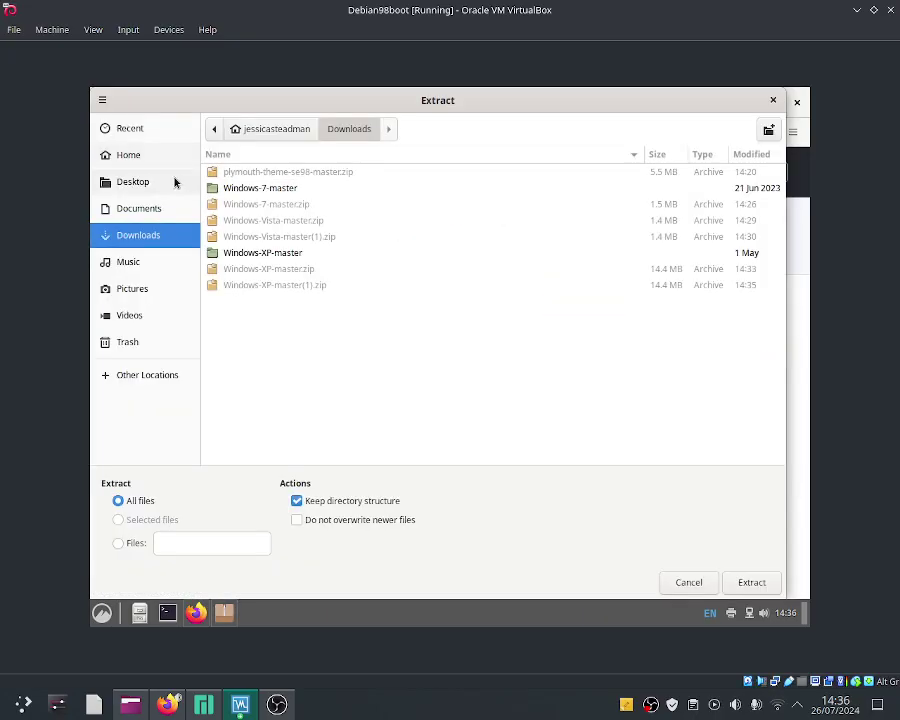
pyautogui.click(167, 209)
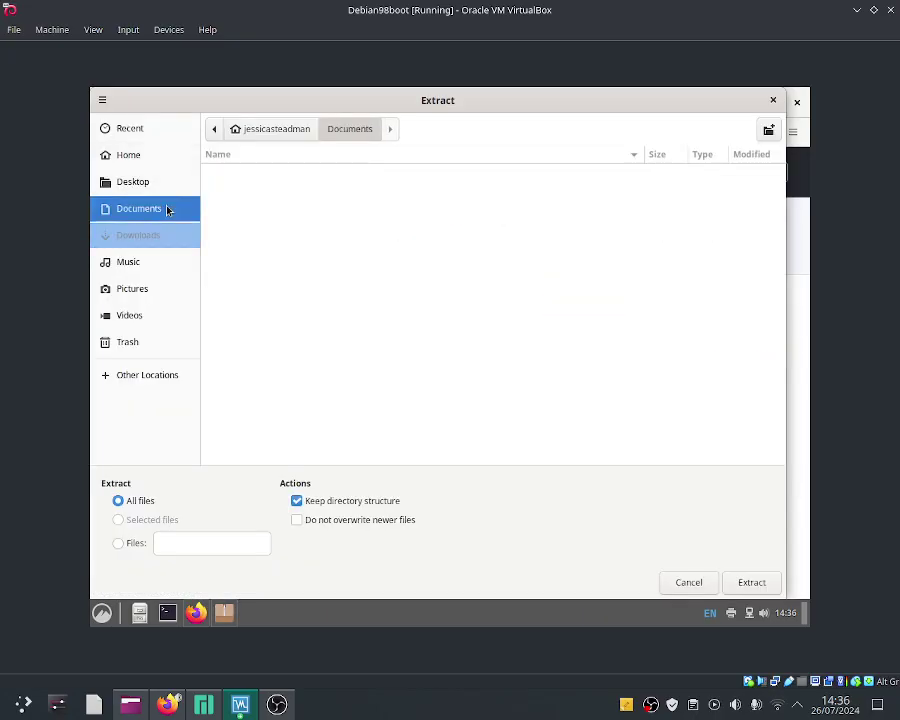
pyautogui.click(751, 582)
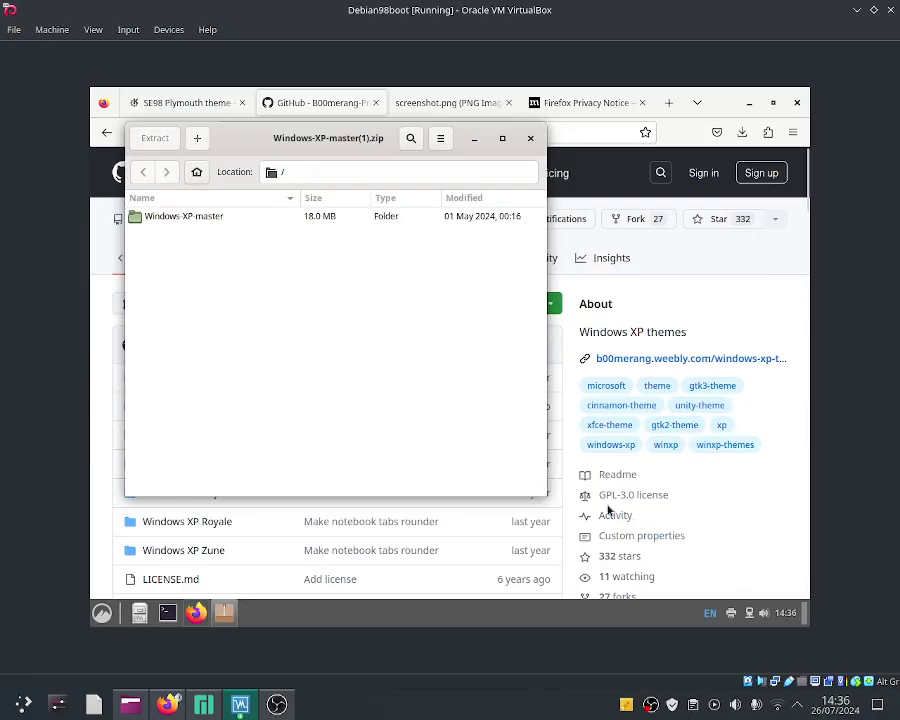
pyautogui.click(398, 360)
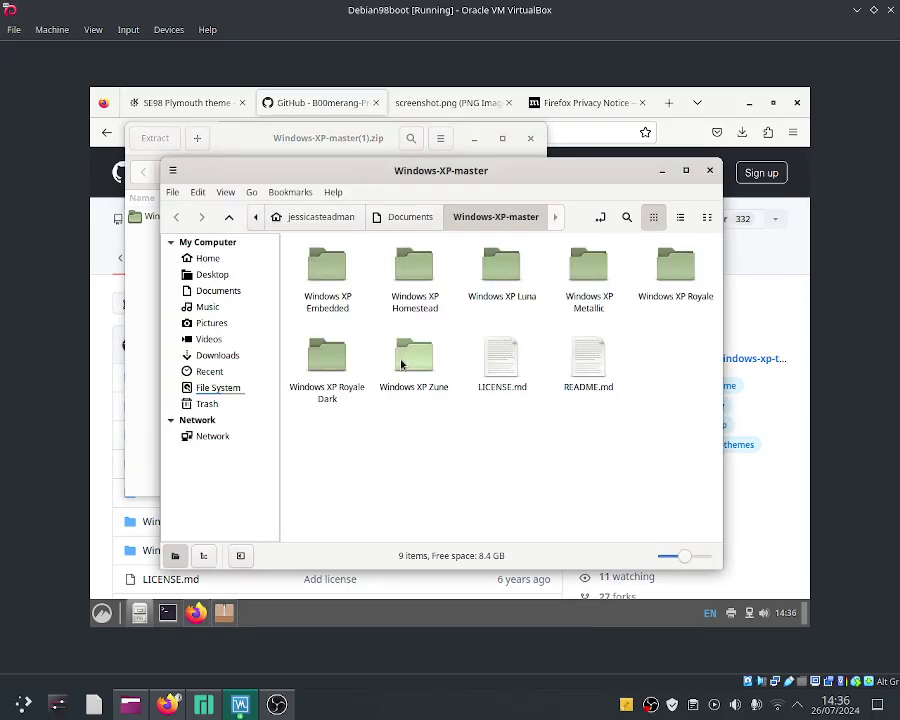
pyautogui.click(369, 227)
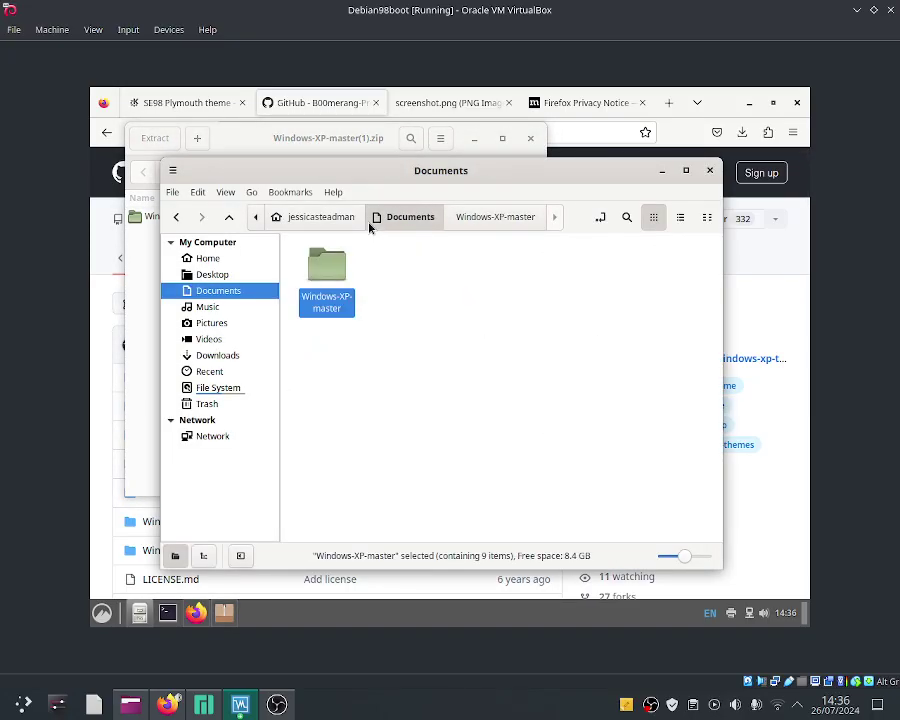
pyautogui.doubleClick(333, 264)
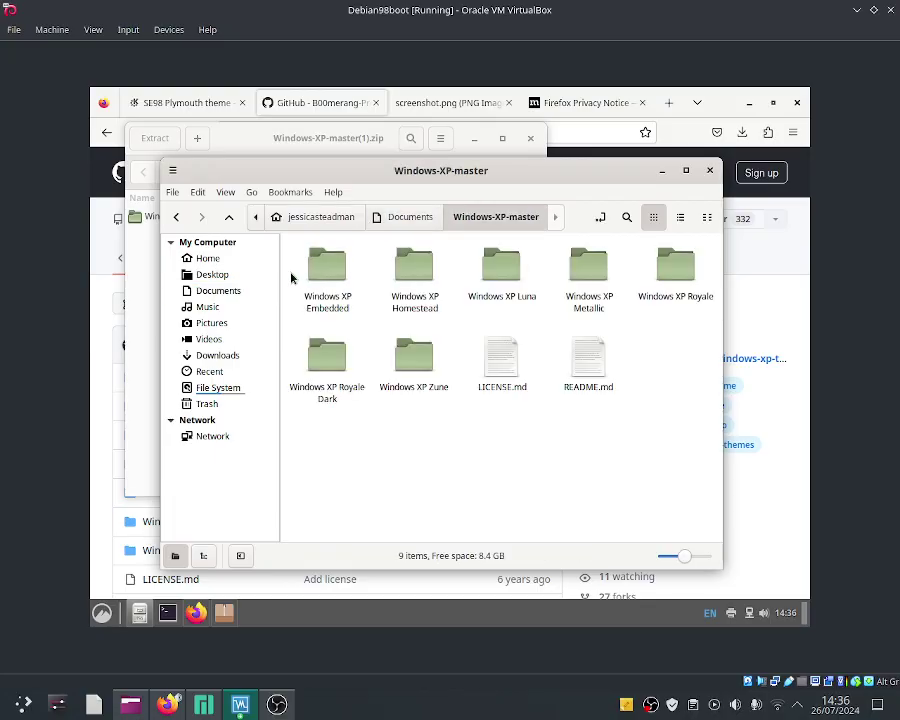
pyautogui.moveTo(291, 274); pyautogui.dragTo(707, 386)
pyautogui.click(621, 371)
pyautogui.moveTo(290, 254); pyautogui.dragTo(693, 402)
pyautogui.click(693, 403)
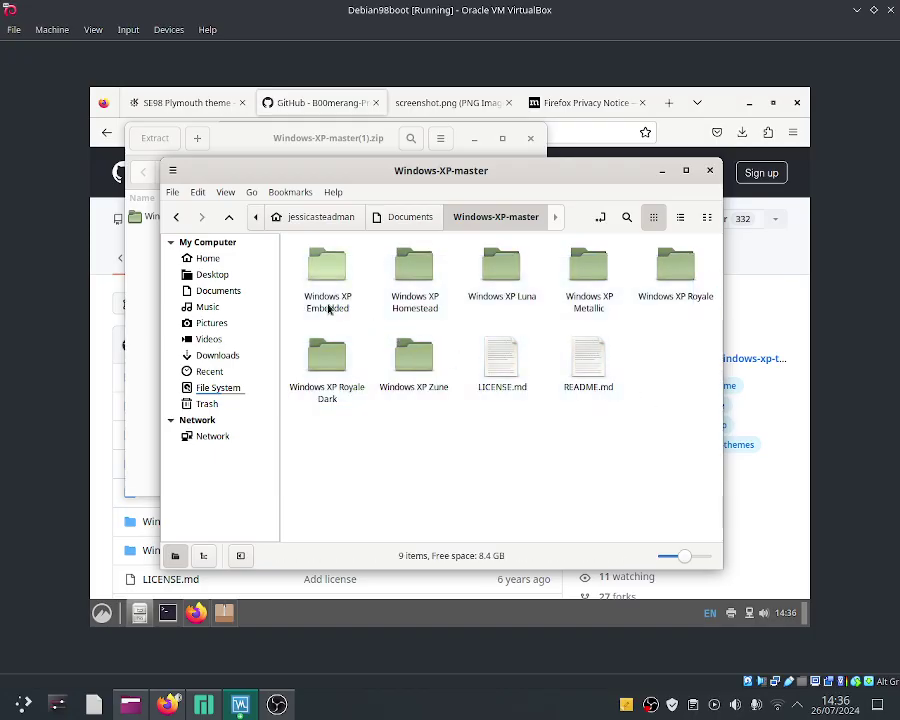
pyautogui.moveTo(280, 312); pyautogui.dragTo(342, 322)
pyautogui.click(247, 308)
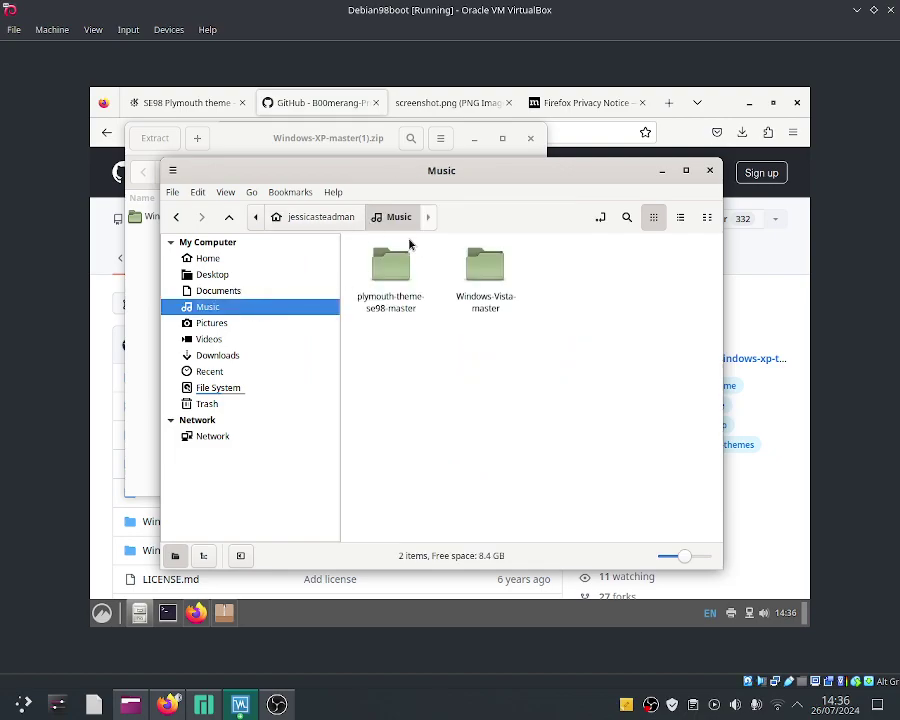
pyautogui.click(335, 217)
pyautogui.click(218, 290)
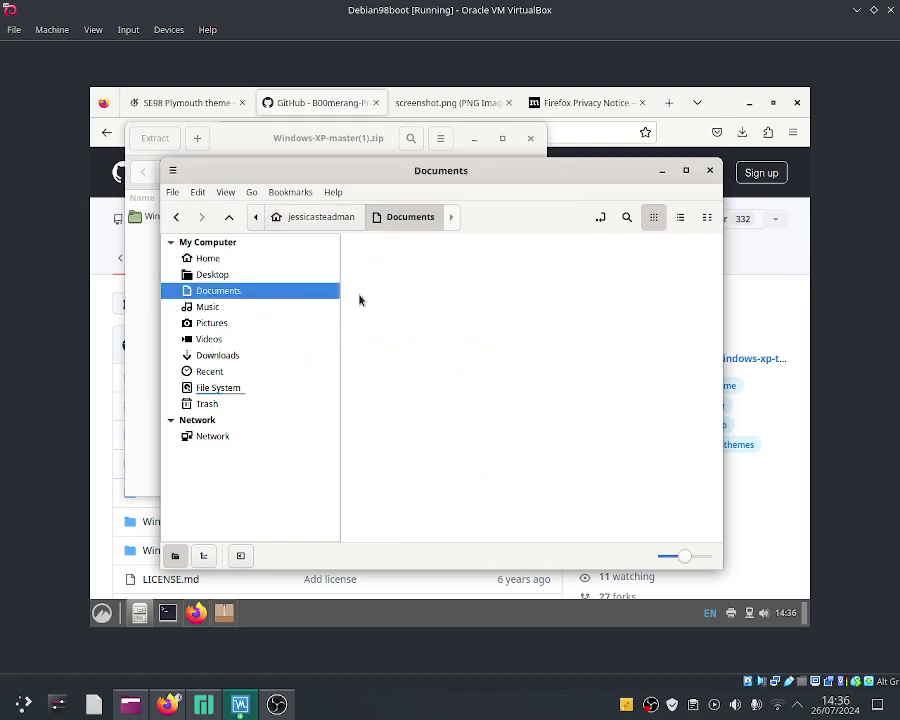
# Copy all theme folders and files from the Windows-XP-master folder in Documents.
pyautogui.doubleClick(382, 295)
pyautogui.moveTo(352, 274); pyautogui.dragTo(675, 512)
pyautogui.rightClick(678, 386)
pyautogui.click(703, 430)
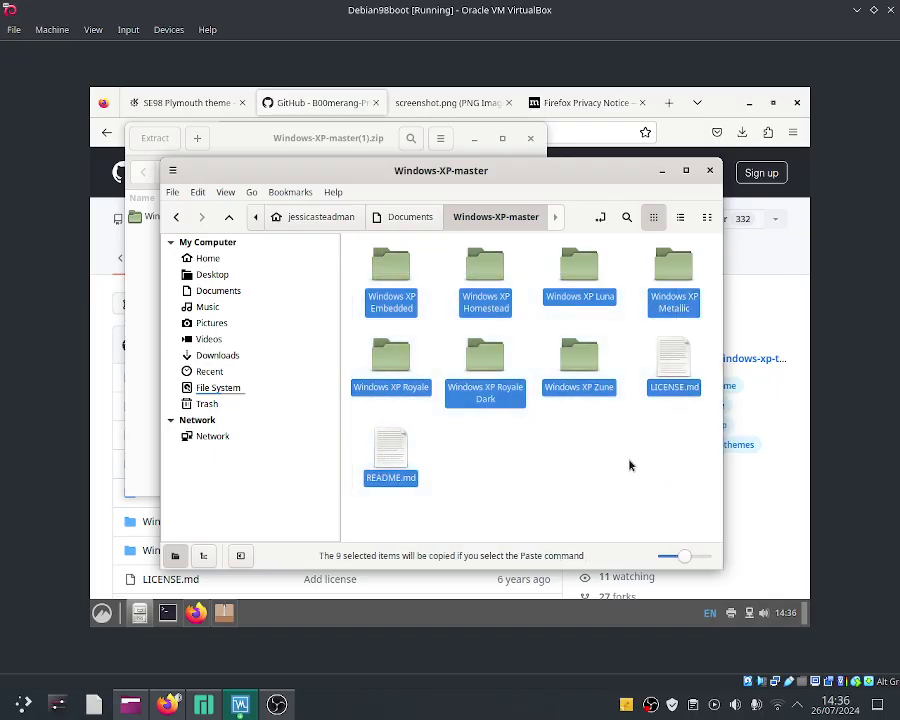
pyautogui.click(626, 462)
# Go to the system themes folder at /usr/share/themes.
pyautogui.click(284, 387)
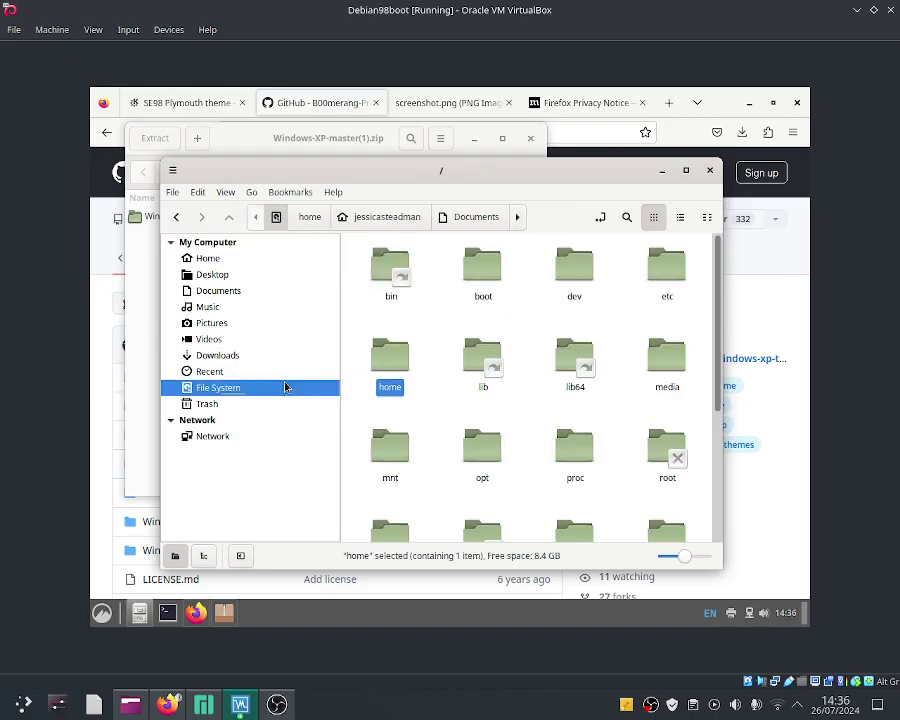
pyautogui.scroll(-5, 424, 382)
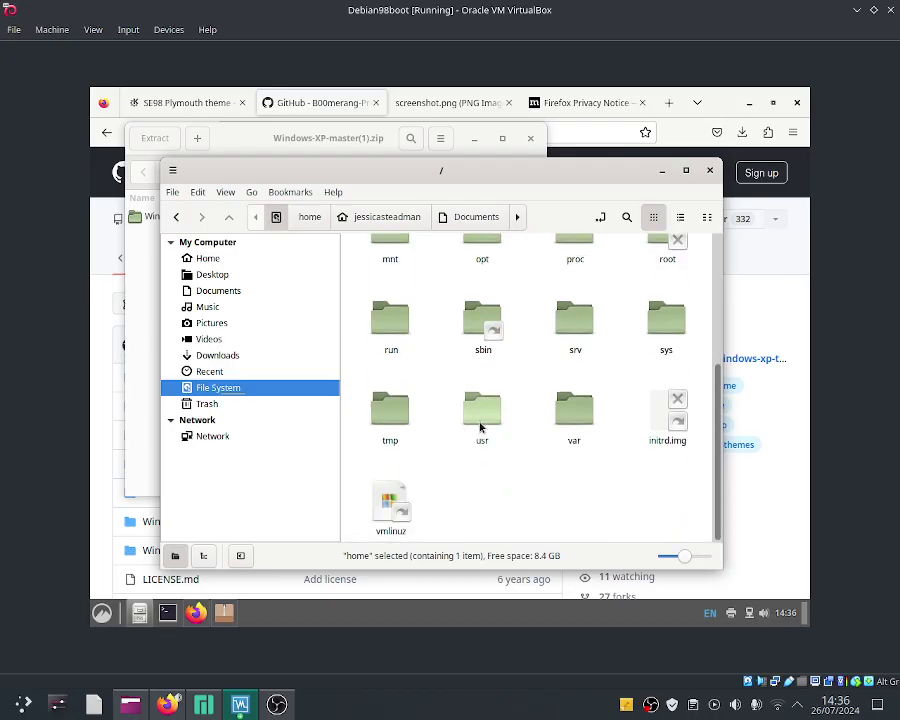
pyautogui.doubleClick(481, 412)
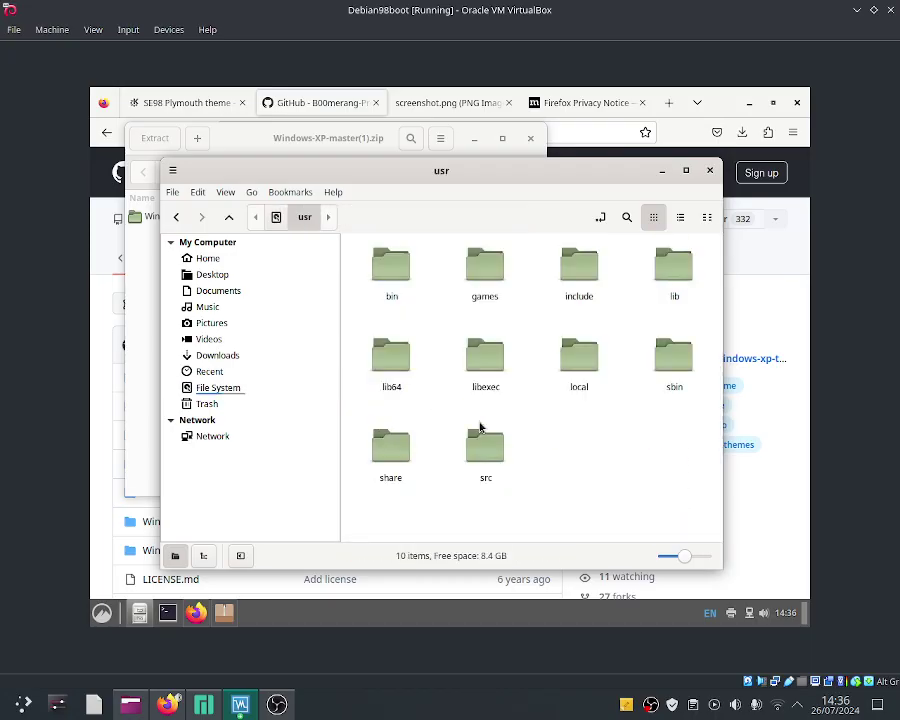
pyautogui.doubleClick(399, 458)
pyautogui.write('the')
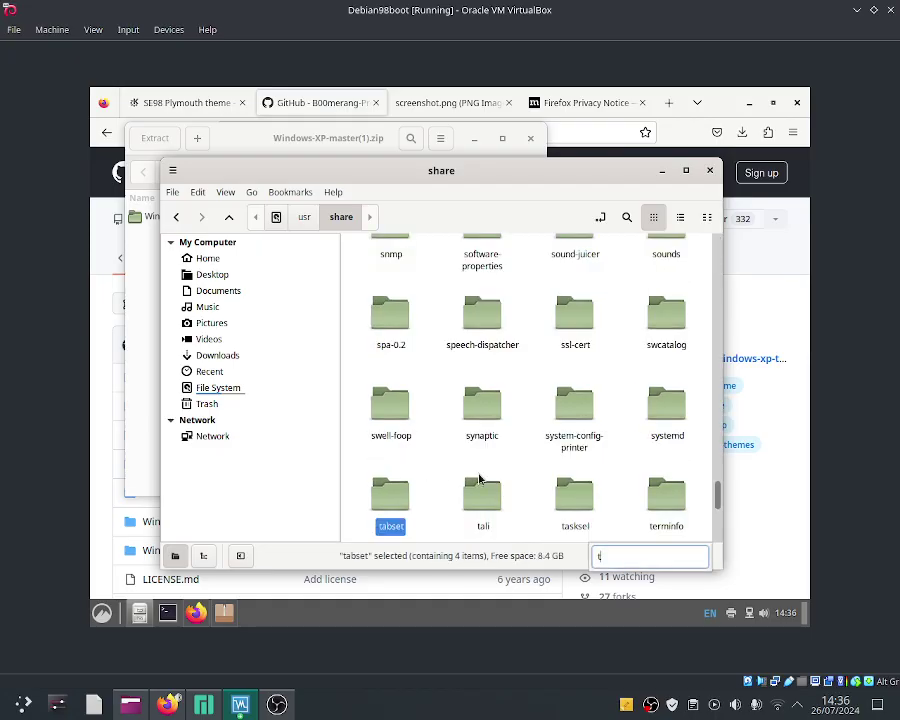
pyautogui.doubleClick(386, 505)
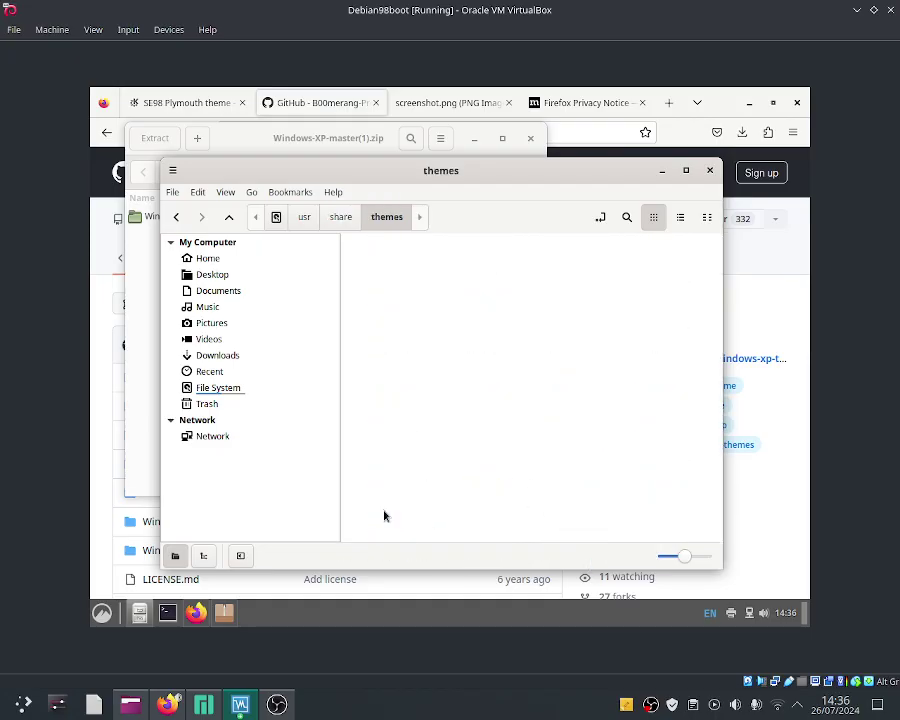
# Reopen the themes folder with root privileges, authenticating with the account password.
pyautogui.rightClick(436, 490)
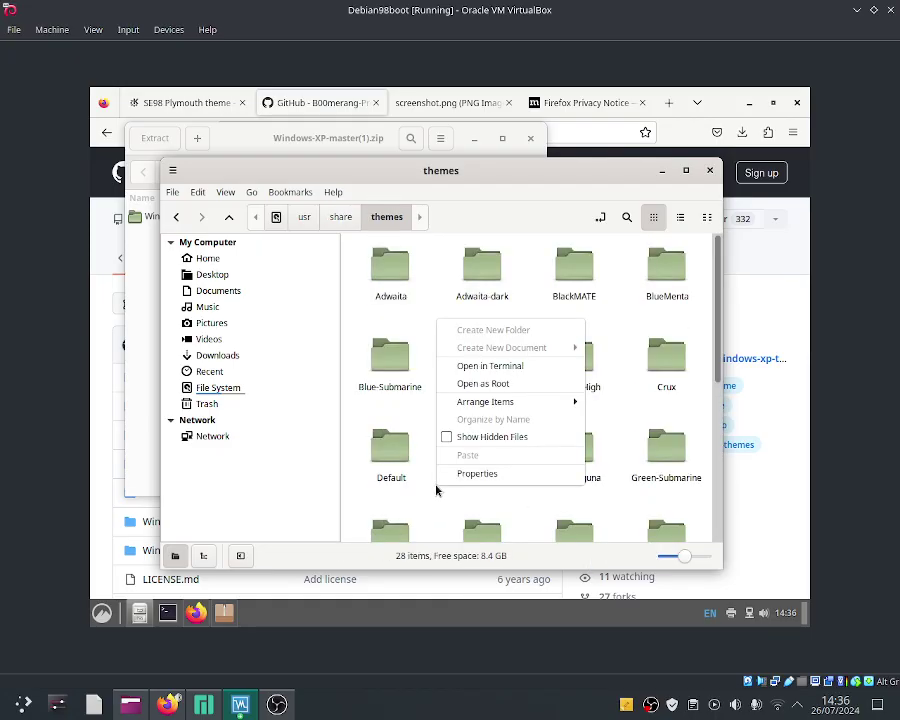
pyautogui.click(466, 386)
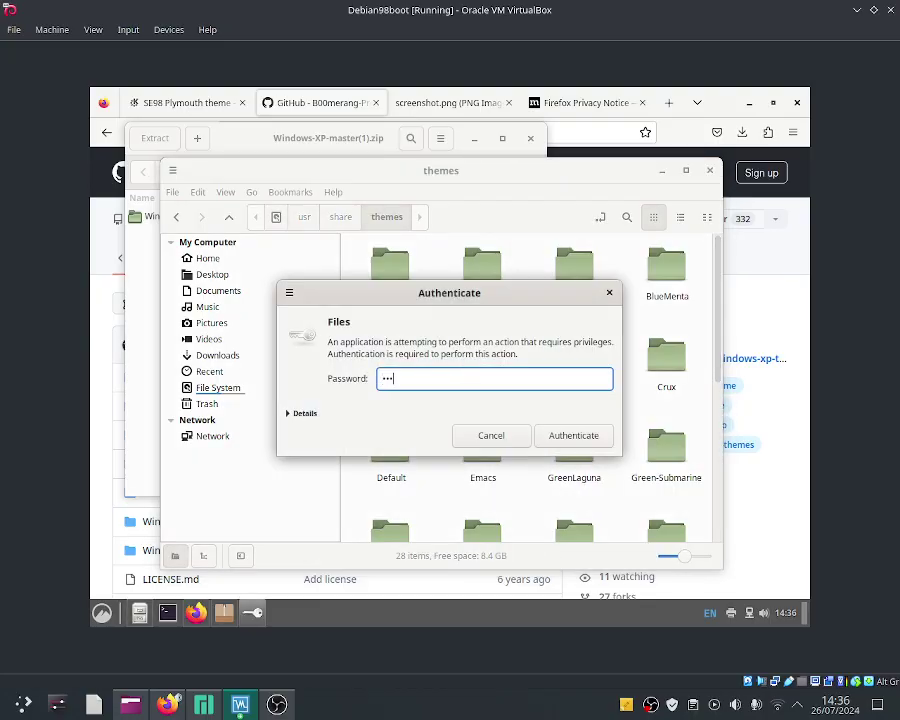
pyautogui.press('Return')
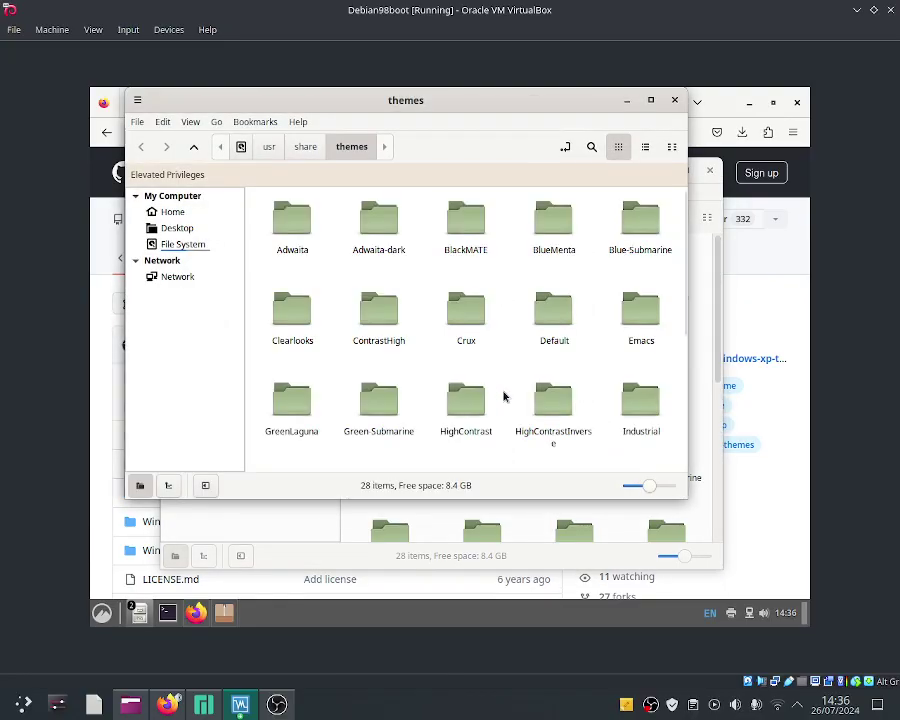
# Paste the copied Windows XP theme folders and files into the root-privileged /usr/share/themes folder.
pyautogui.rightClick(504, 397)
pyautogui.click(540, 492)
pyautogui.hotkey('ctrl', 'v')
pyautogui.click(404, 440)
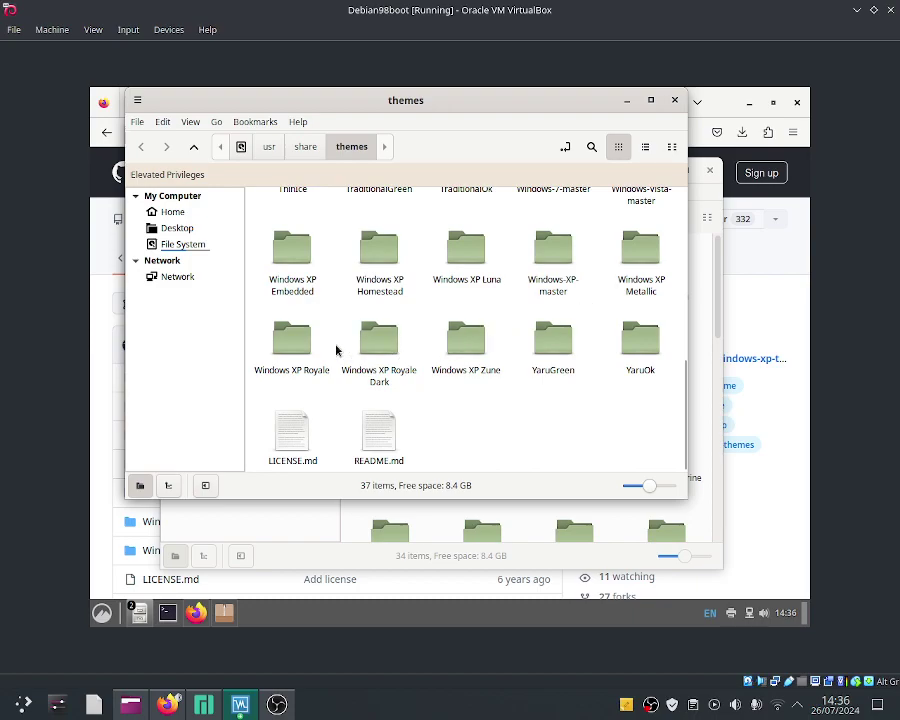
# Close both file manager windows and the Windows-XP-master(1).zip archive window.
pyautogui.click(675, 100)
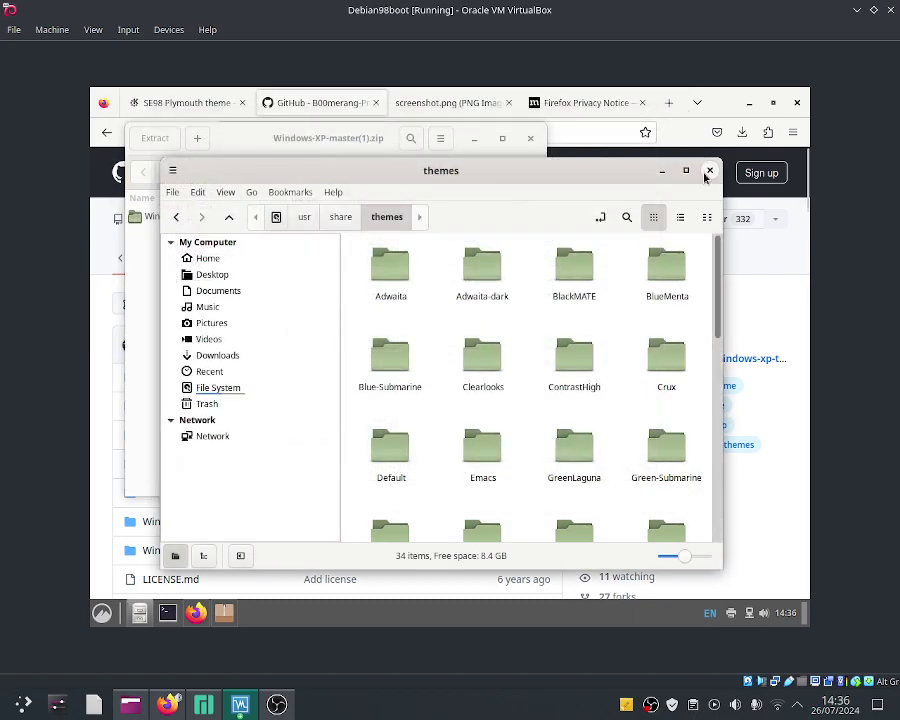
pyautogui.click(710, 170)
pyautogui.click(530, 138)
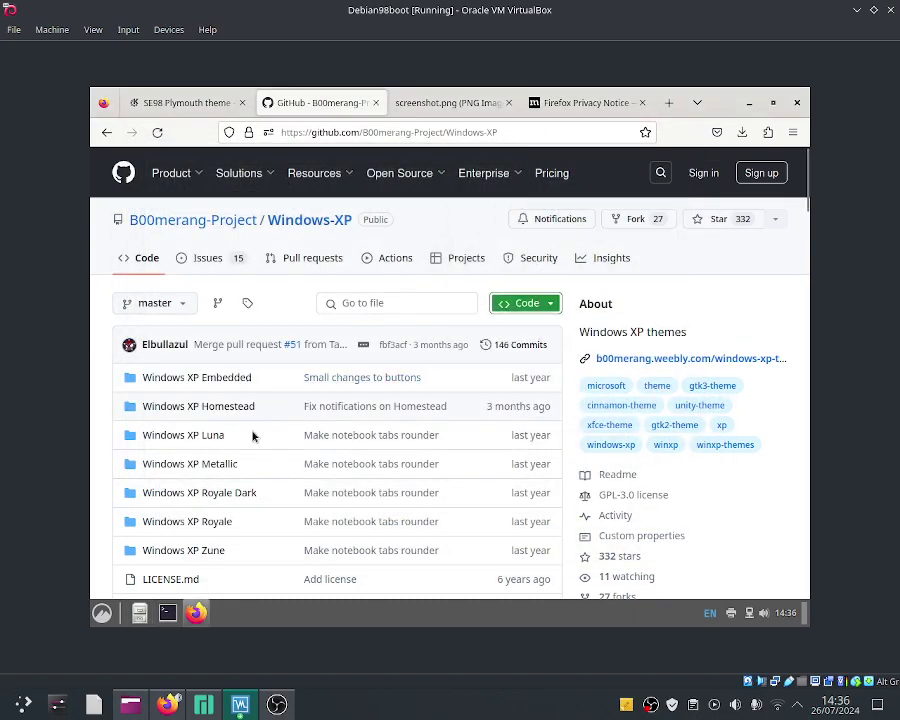
# Find and open the Themes settings, and set the Desktop theme to Windows XP Luna.
pyautogui.click(102, 612)
pyautogui.write('tihe')
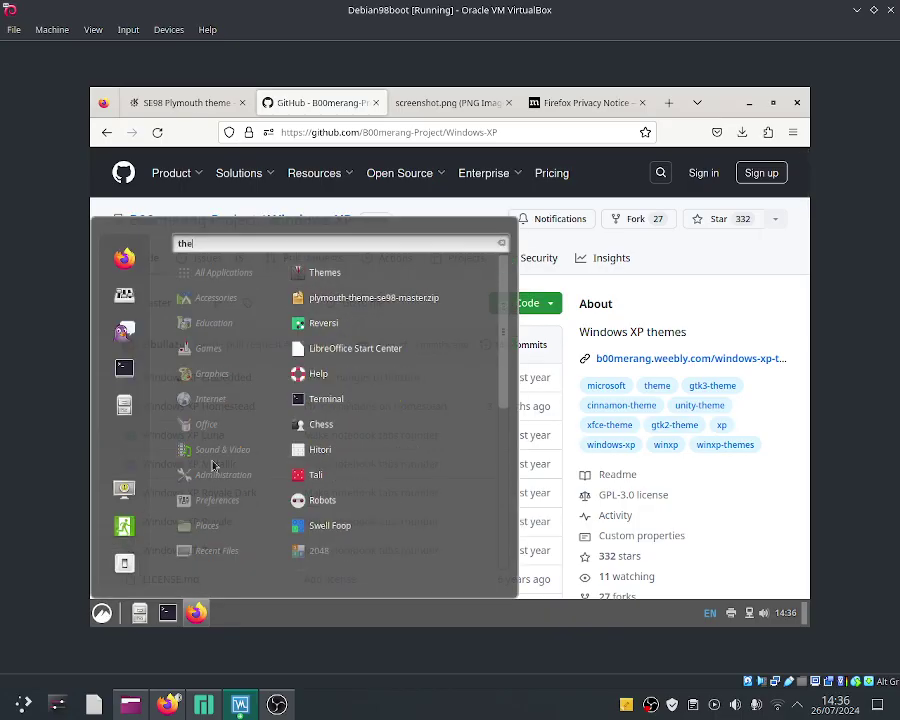
pyautogui.click(365, 281)
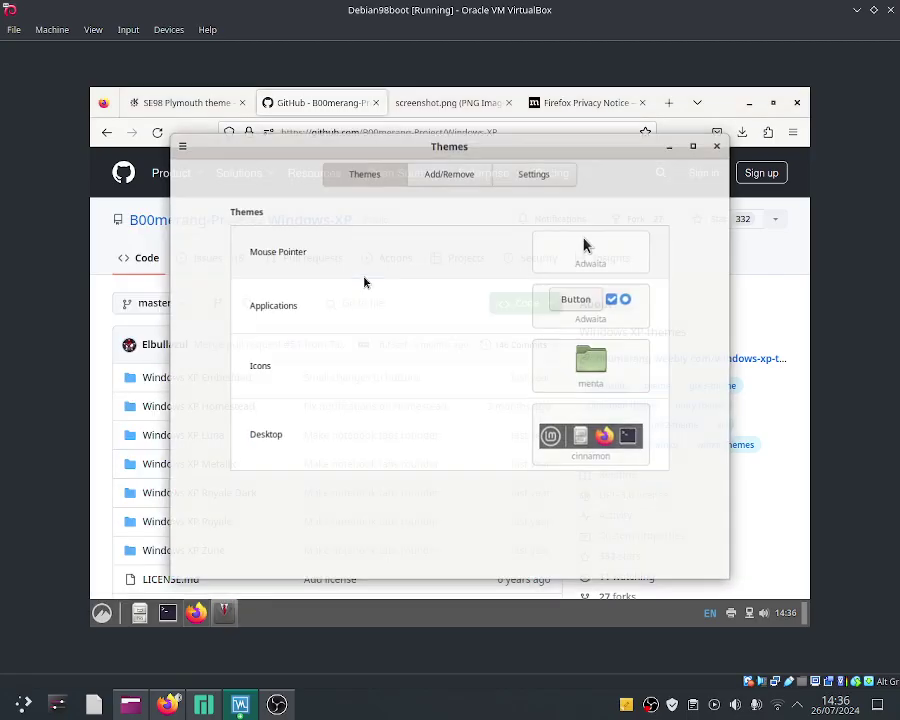
pyautogui.click(591, 458)
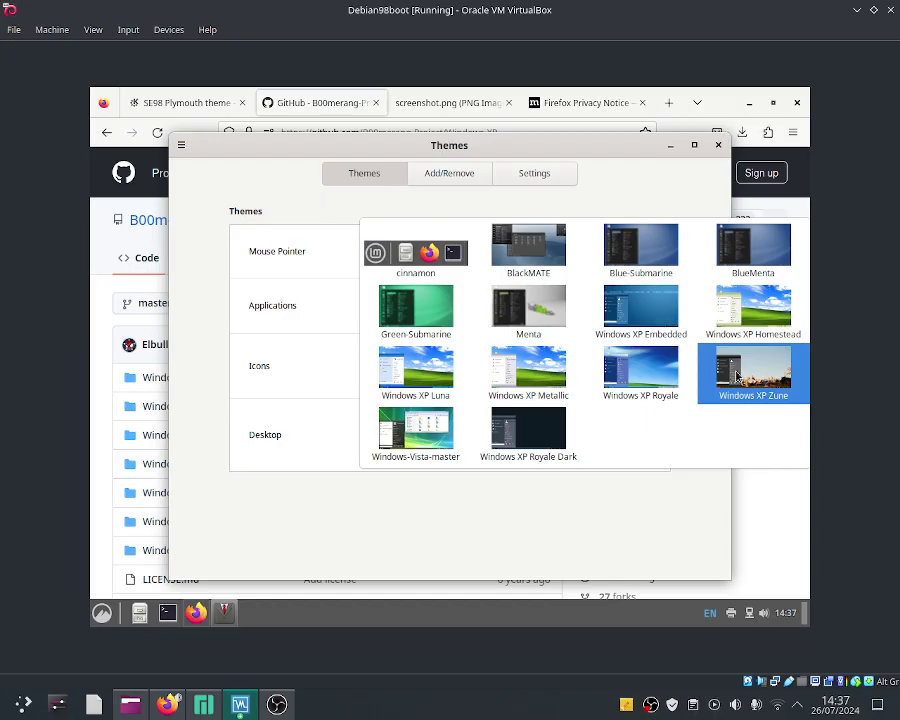
pyautogui.click(428, 394)
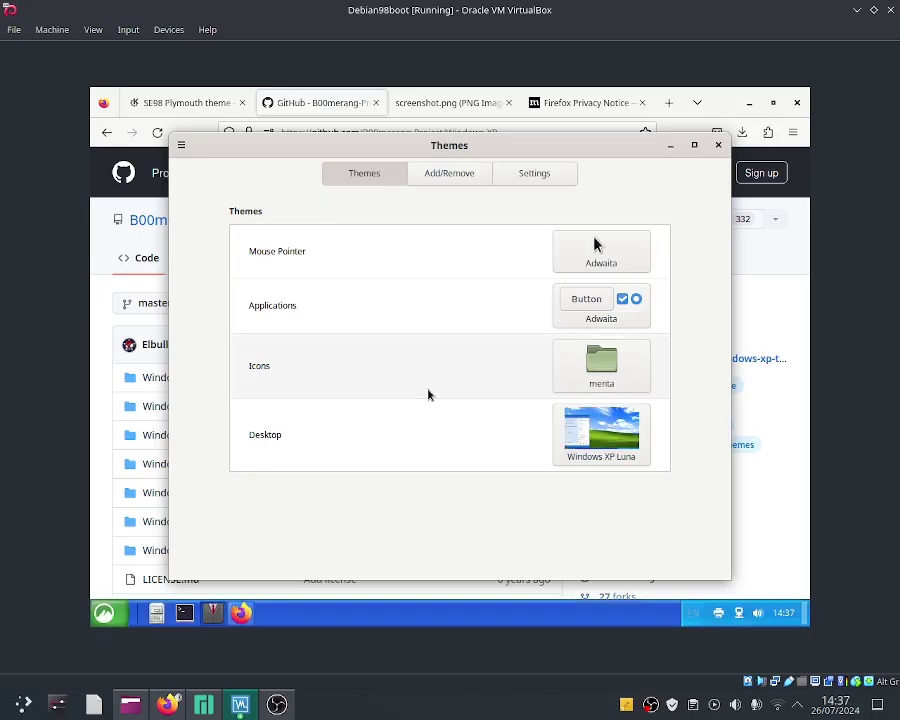
# Set the Applications theme to Windows XP Luna in the Themes settings.
pyautogui.click(577, 368)
pyautogui.click(534, 332)
pyautogui.click(570, 308)
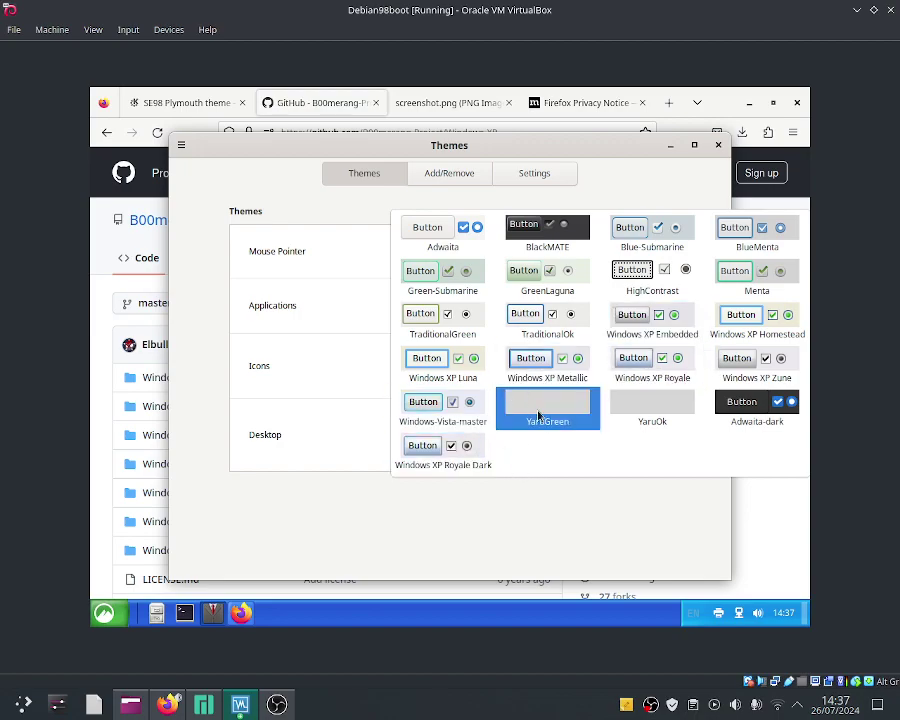
pyautogui.click(570, 472)
pyautogui.click(585, 365)
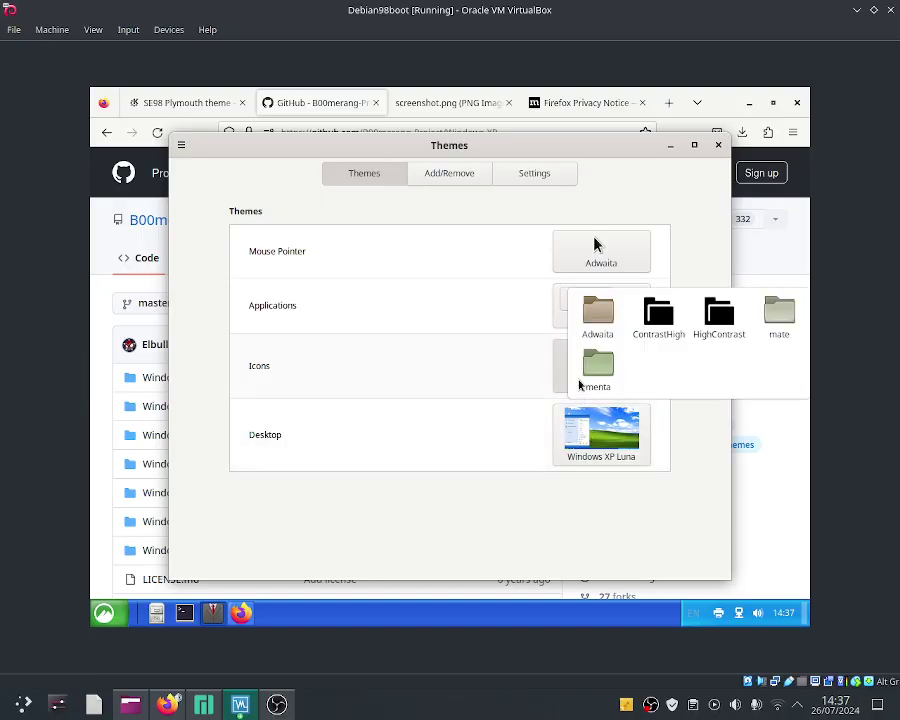
pyautogui.click(553, 306)
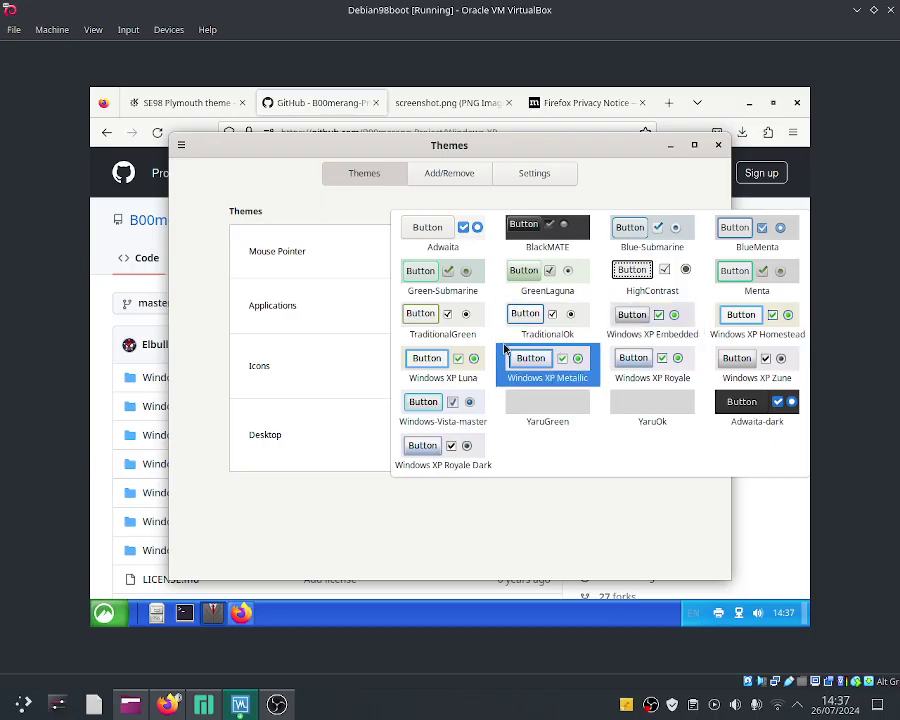
pyautogui.click(472, 359)
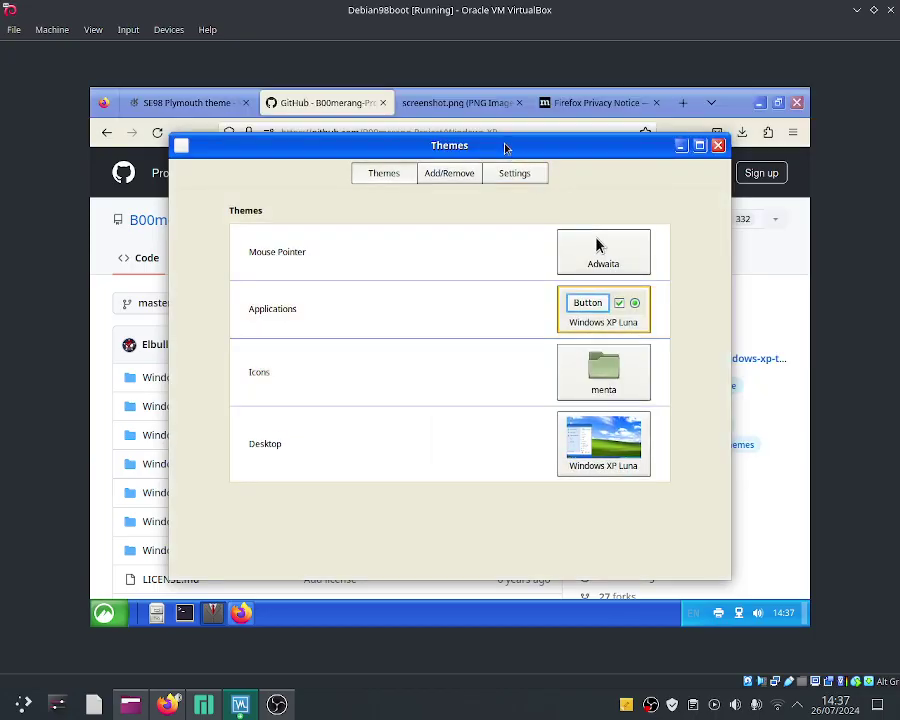
# Try out the themed window frame by moving, maximizing and restoring the Themes window.
pyautogui.moveTo(502, 146); pyautogui.dragTo(516, 164)
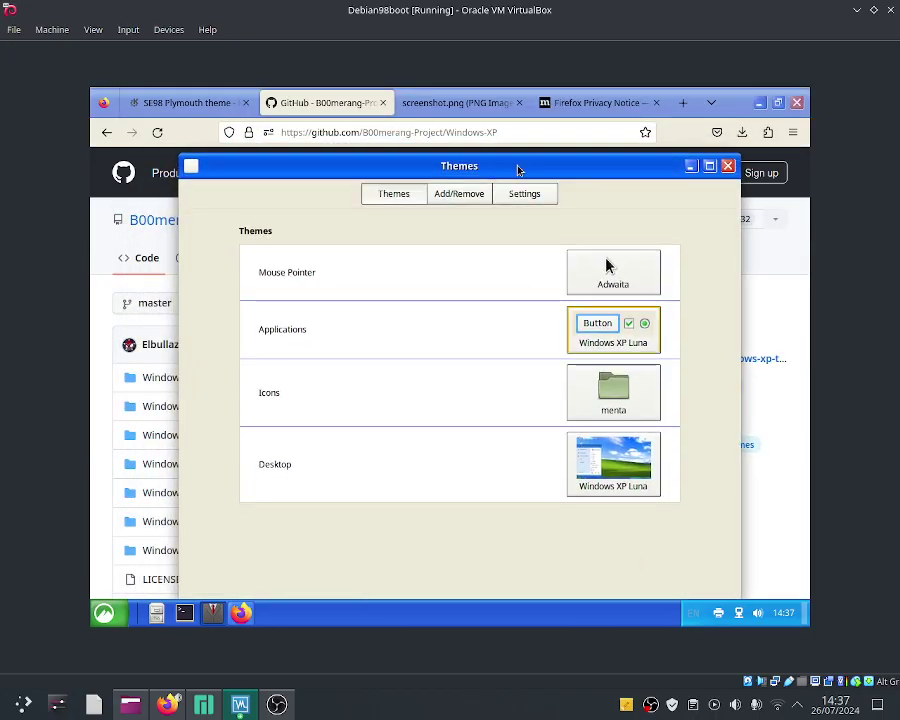
pyautogui.click(709, 166)
pyautogui.click(775, 98)
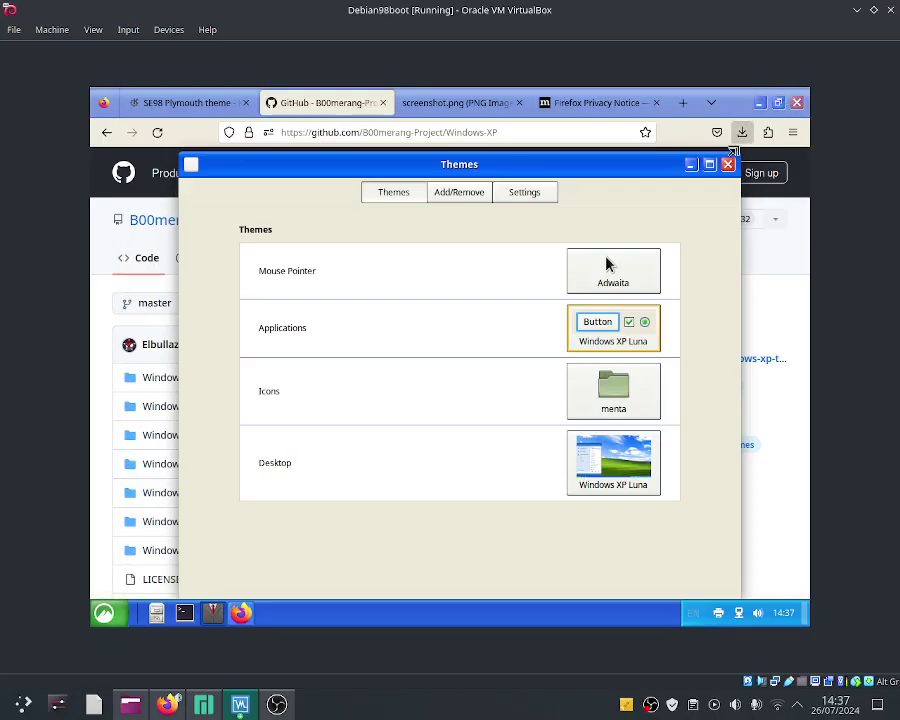
pyautogui.moveTo(656, 180)
pyautogui.mouseDown()
pyautogui.moveTo(644, 178)
pyautogui.moveTo(579, 235)
pyautogui.moveTo(653, 156)
pyautogui.mouseUp()
# Launch Chess, play the white pawn from e2 to e4, reposition the game window and close it.
pyautogui.click(104, 613)
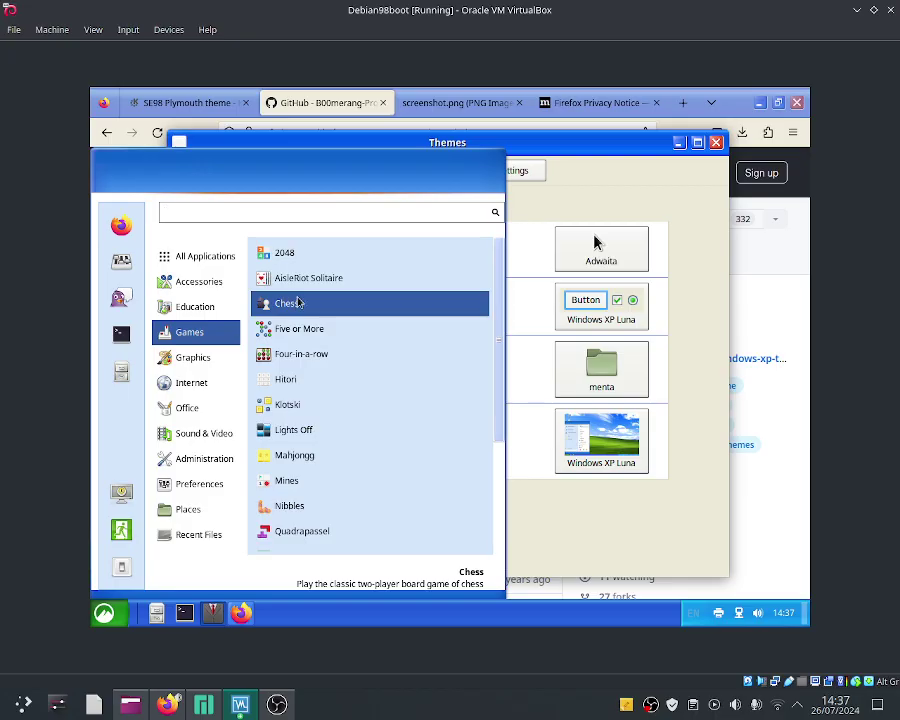
pyautogui.click(297, 302)
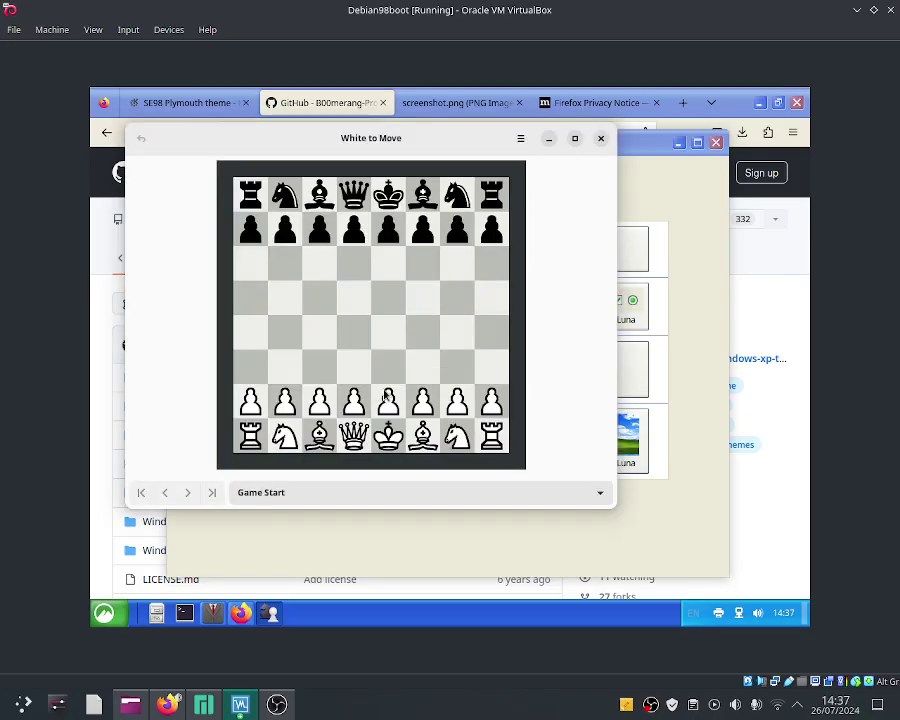
pyautogui.moveTo(386, 397); pyautogui.dragTo(389, 336)
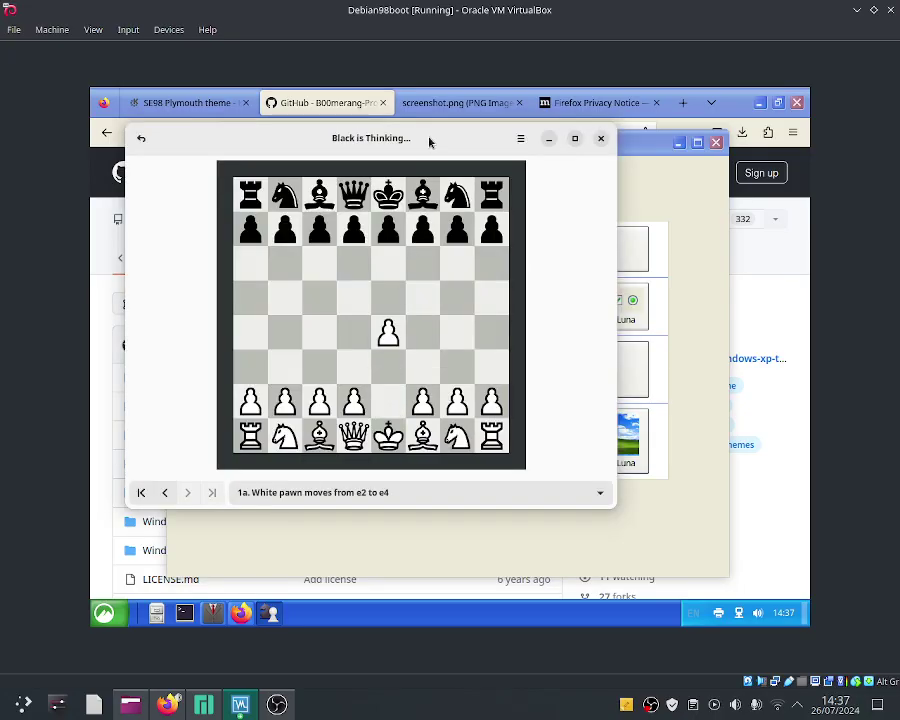
pyautogui.moveTo(429, 142); pyautogui.dragTo(521, 165)
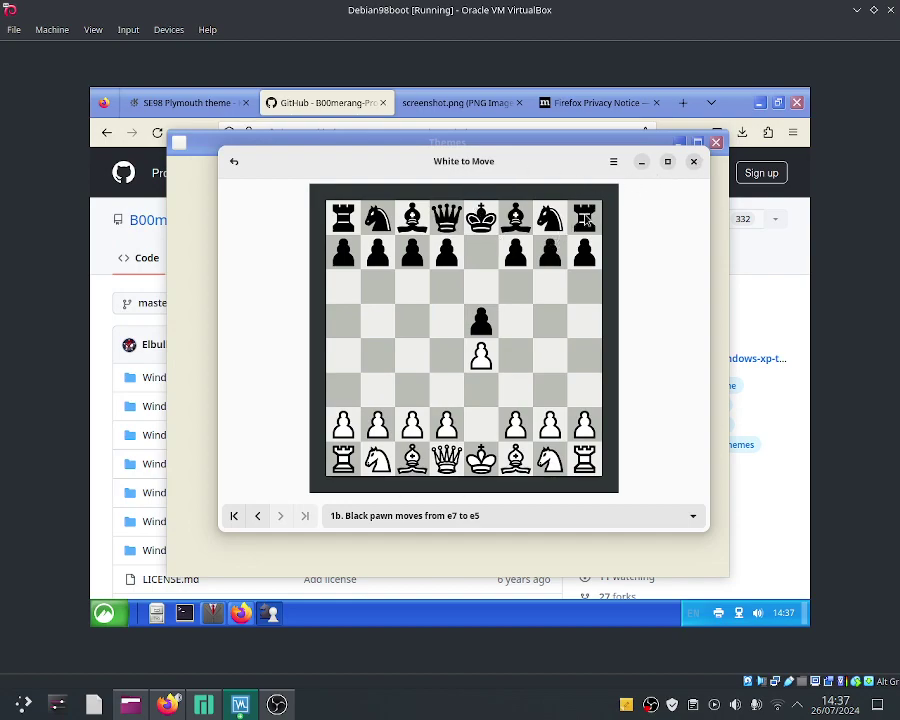
pyautogui.click(694, 163)
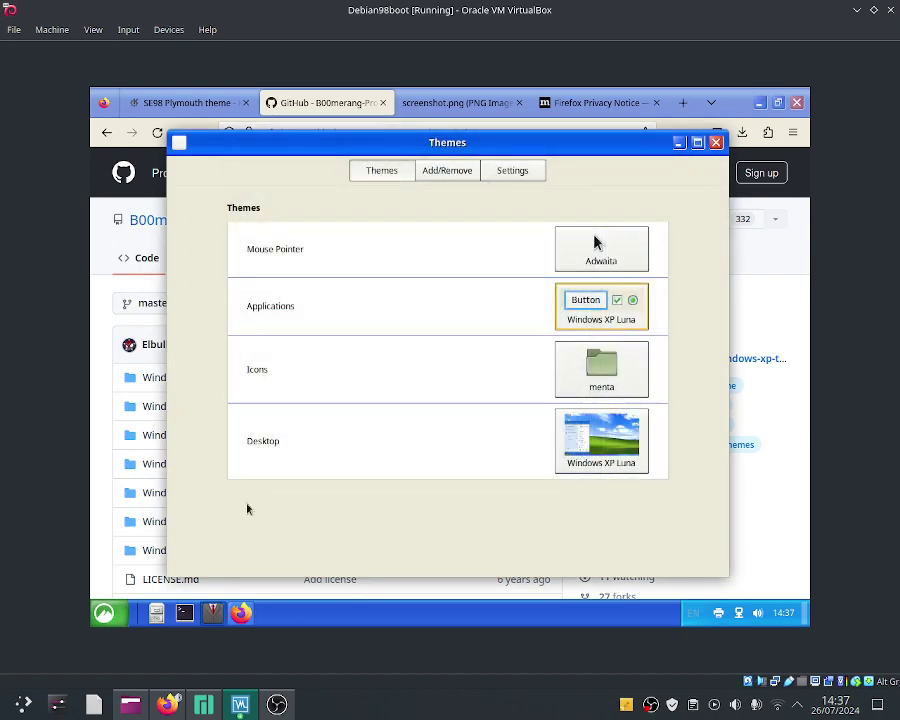
# Open a Terminal from the Administration applications and move its window clear of the Themes window's title bar.
pyautogui.click(104, 612)
pyautogui.moveTo(177, 460)
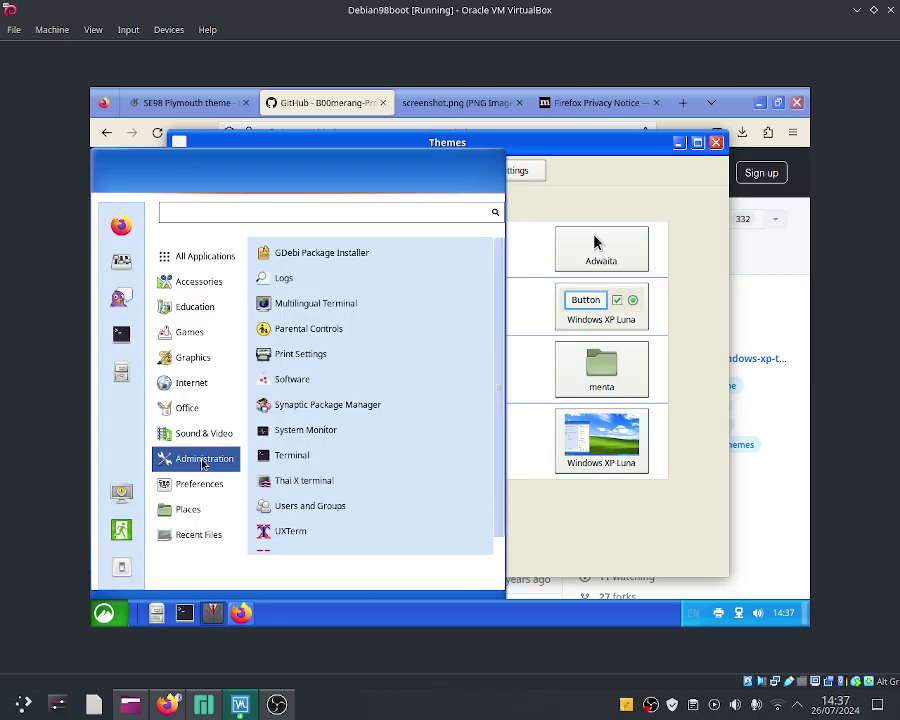
pyautogui.click(268, 458)
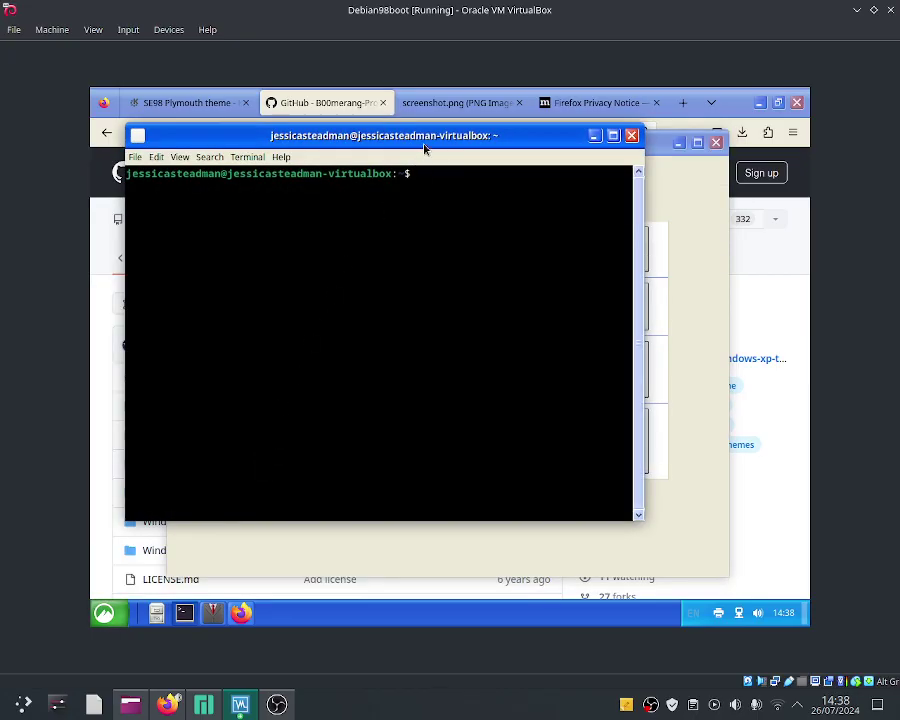
pyautogui.moveTo(424, 148); pyautogui.dragTo(544, 195)
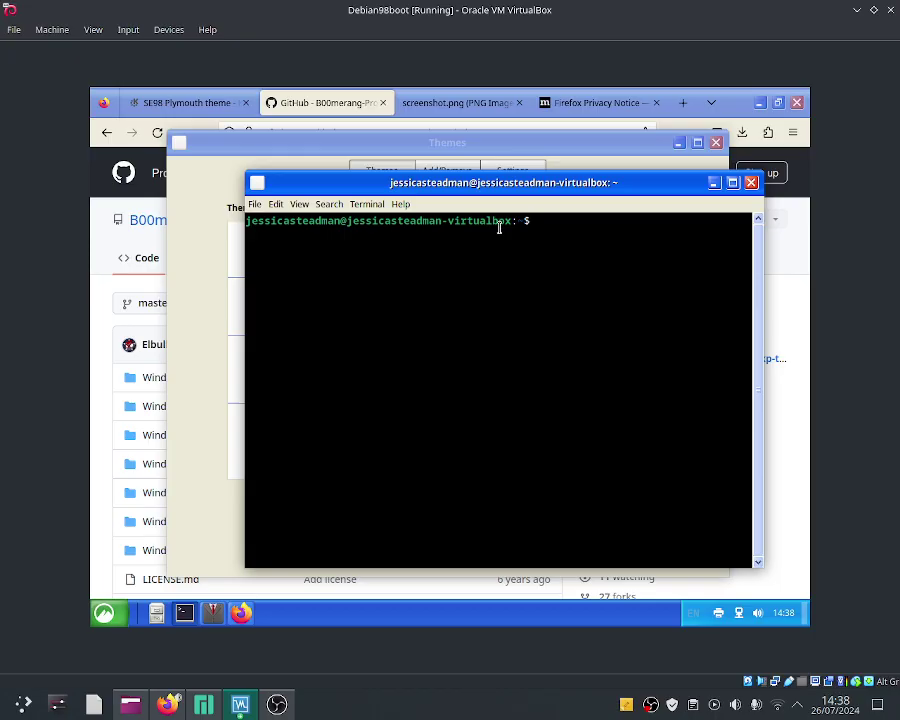
pyautogui.moveTo(460, 183); pyautogui.dragTo(392, 239)
# Close the Themes window and move the terminal window up over the browser page.
pyautogui.click(409, 180)
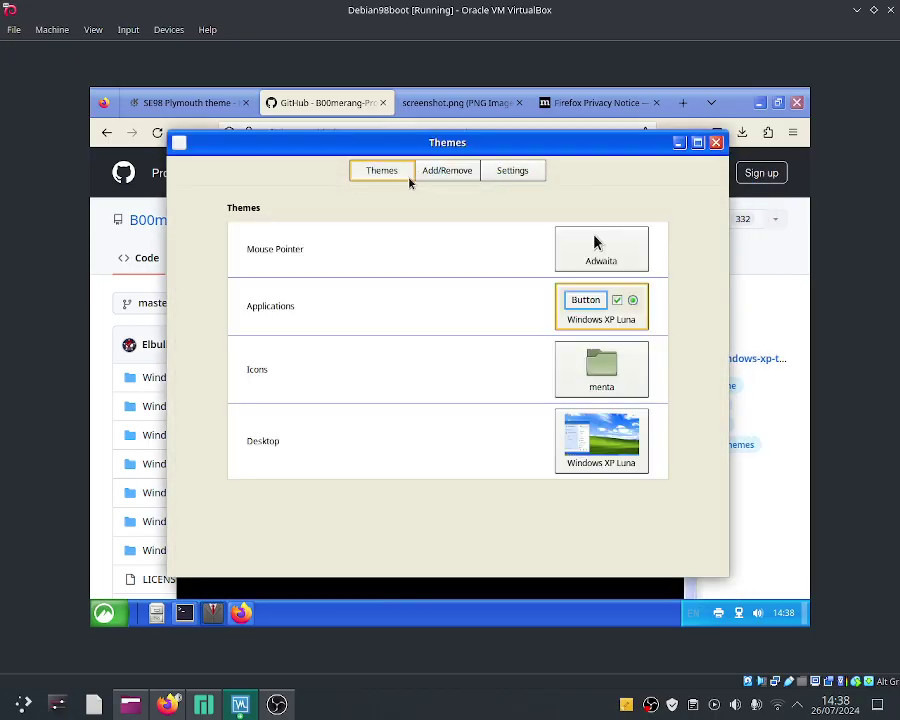
pyautogui.hotkey('alt', 'F4')
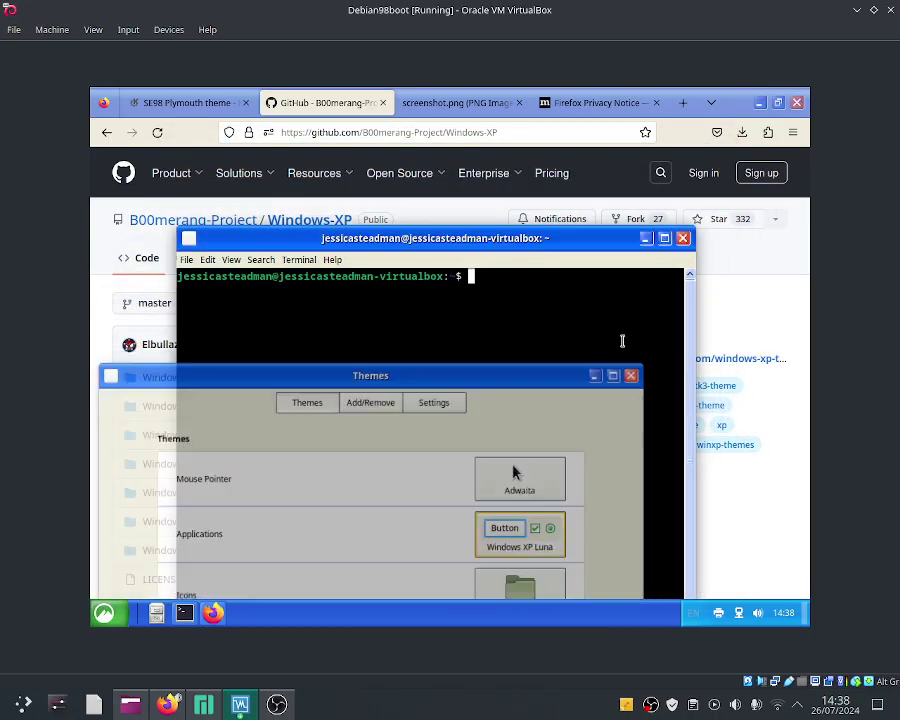
pyautogui.moveTo(548, 238); pyautogui.dragTo(560, 147)
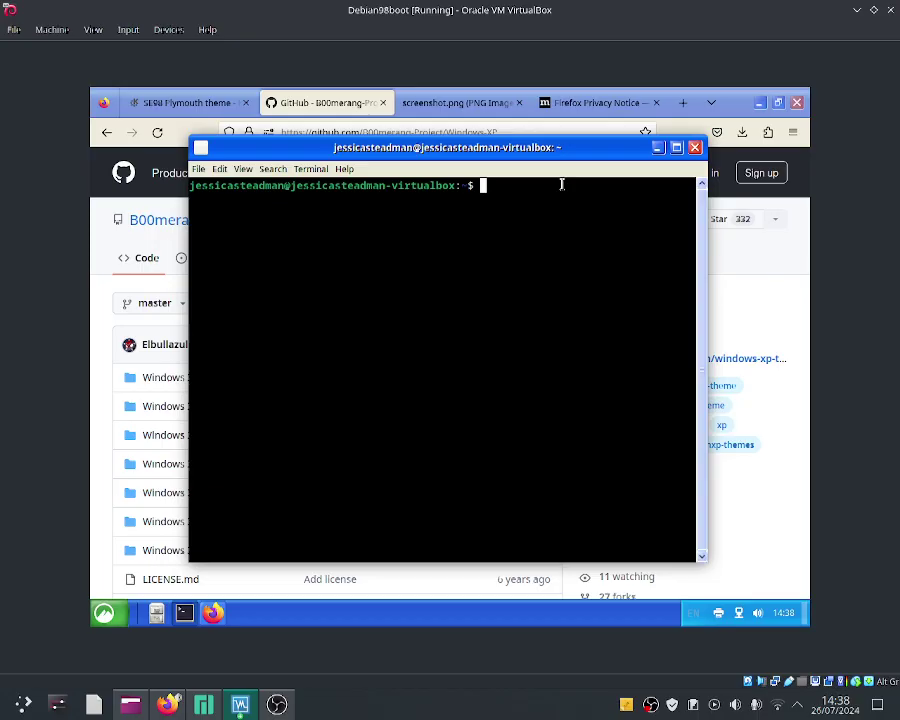
# List the home directory's contents with ls and try to run htop in the terminal.
pyautogui.write('ls')
pyautogui.press('Return')
pyautogui.write('hto')
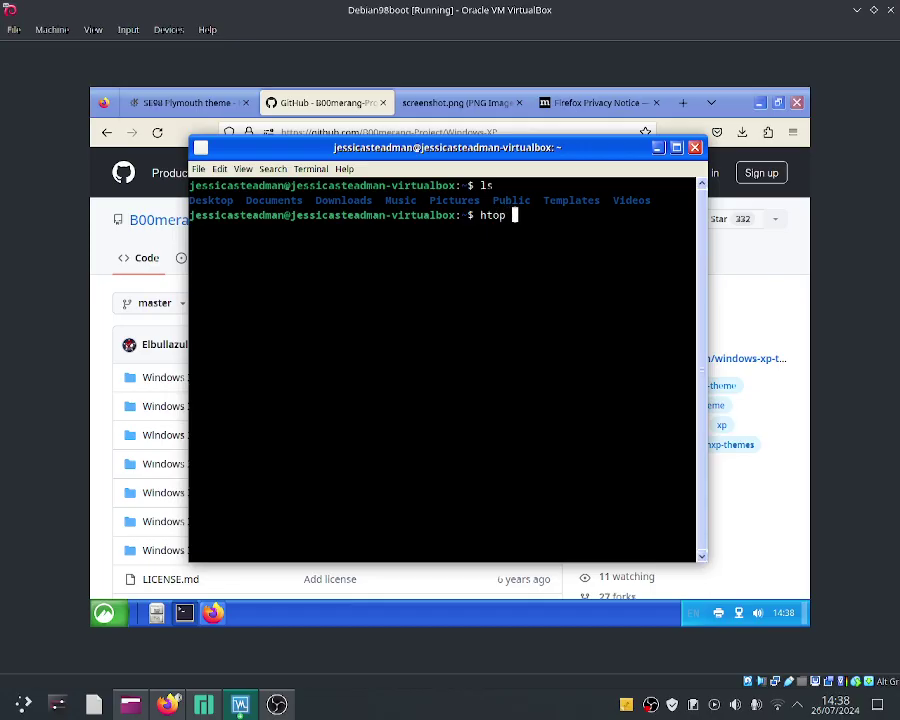
pyautogui.write('p')
pyautogui.press('Return')
# Install the htop package with sudo apt install htop, authenticating with the account password.
pyautogui.write('sudo')
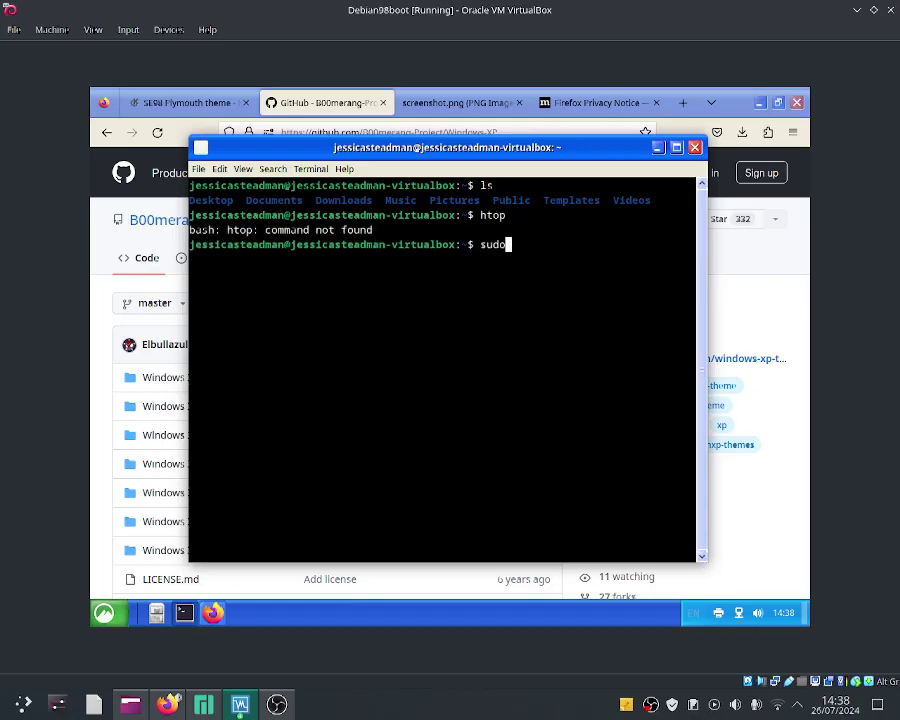
pyautogui.write(' apt install h')
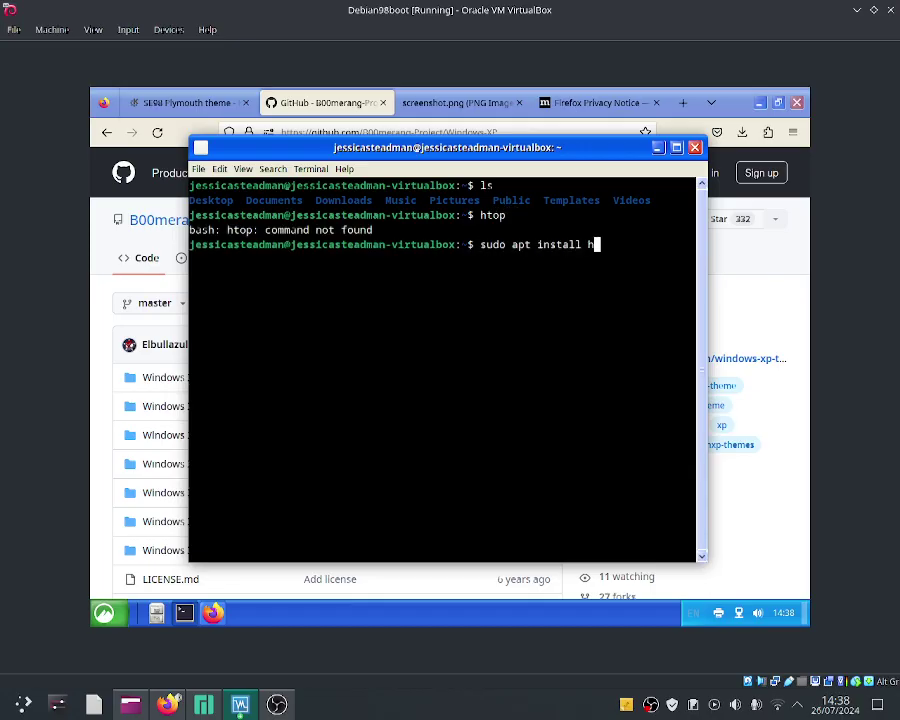
pyautogui.write('top')
pyautogui.press('Return')
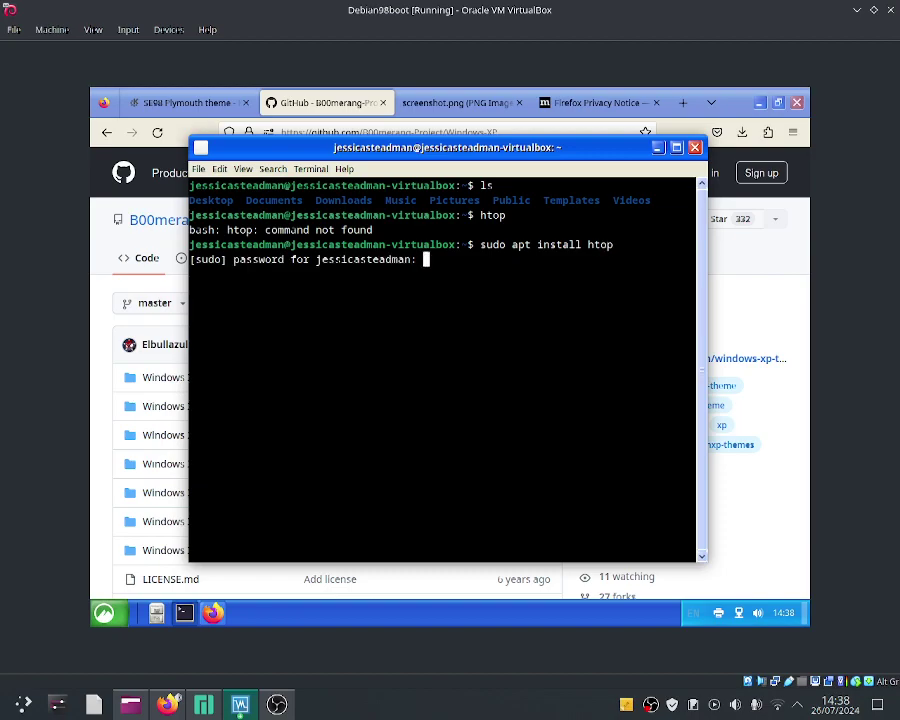
pyautogui.press('Return')
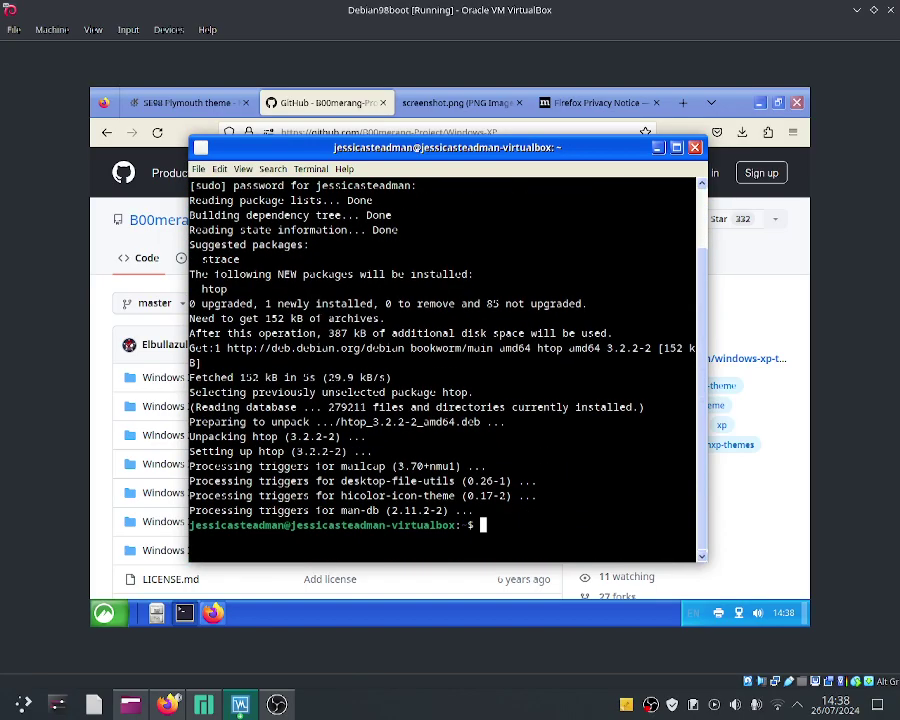
# Run htop and maximize the terminal window to show the running processes.
pyautogui.write('htop')
pyautogui.press('Return')
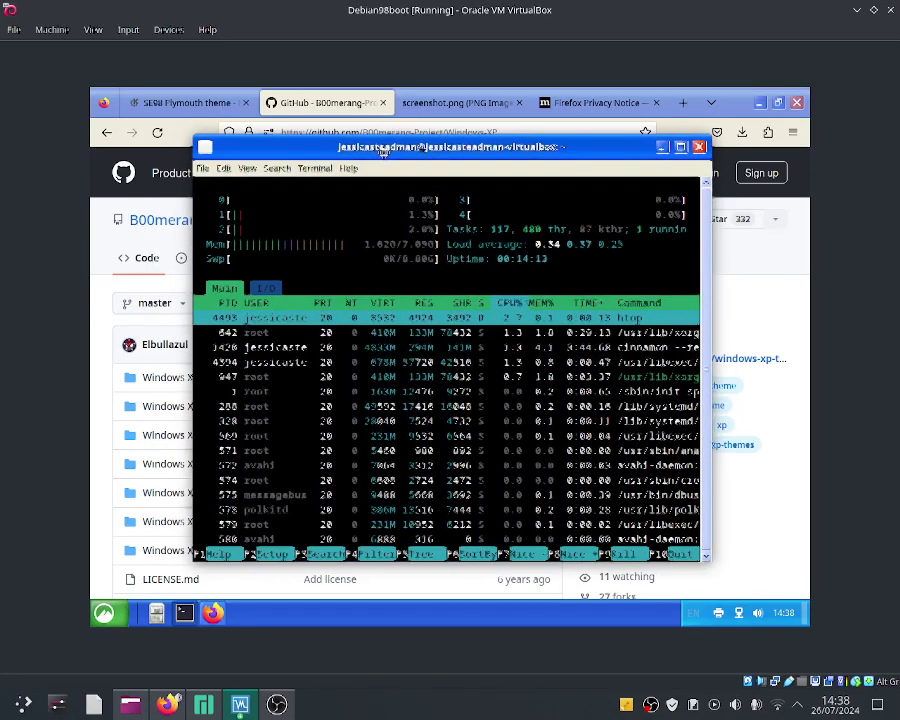
pyautogui.moveTo(375, 150); pyautogui.dragTo(419, 140)
pyautogui.doubleClick(419, 140)
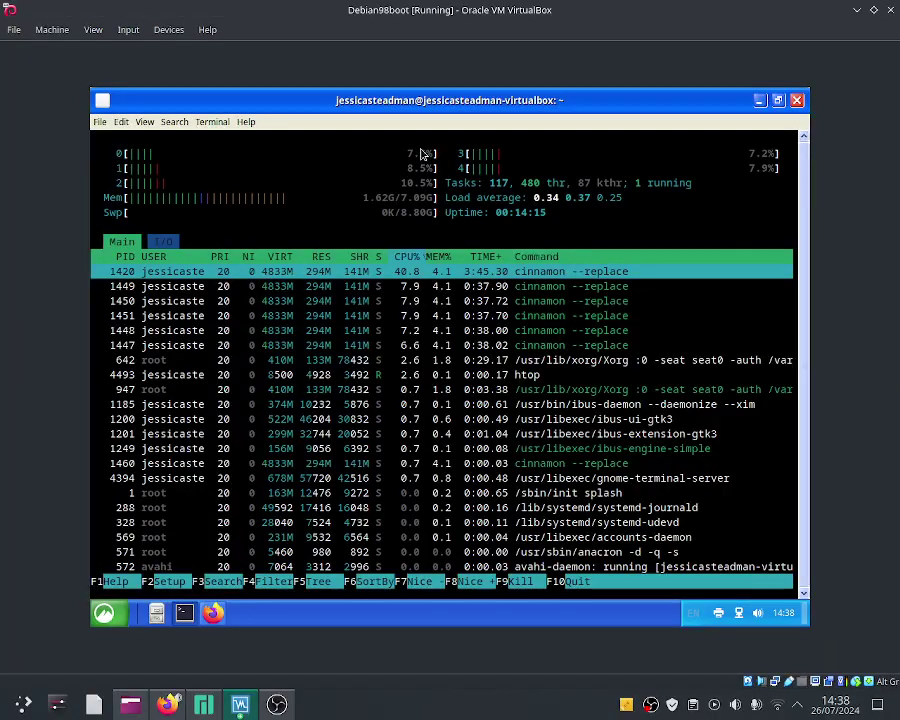